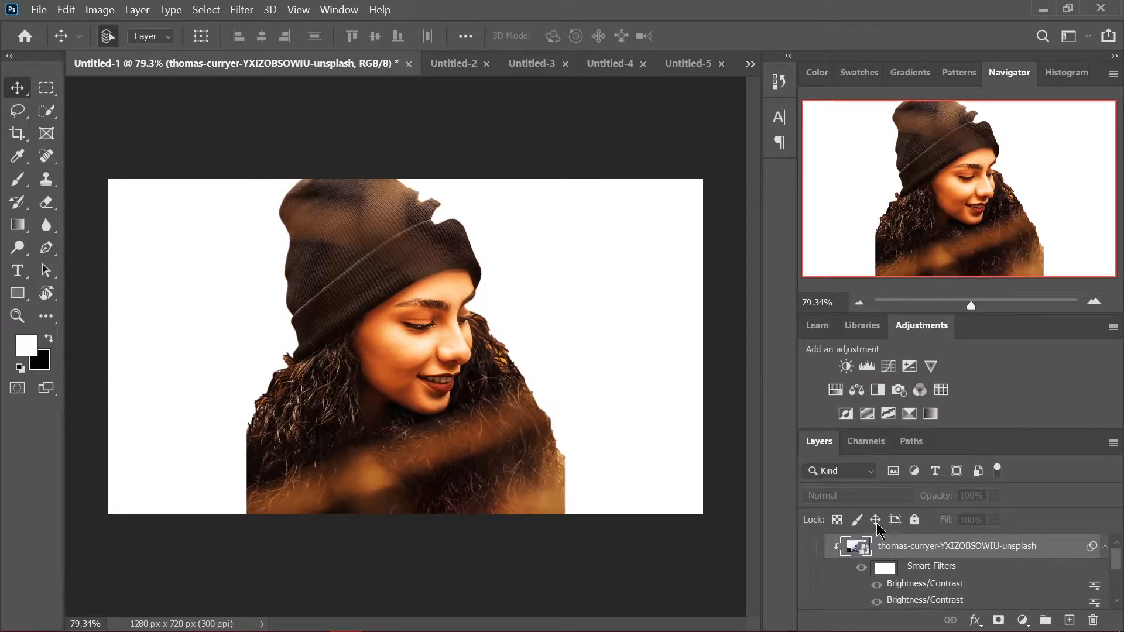
Show the clipped mountain photo layer and set its blend mode to Screen
click(811, 545)
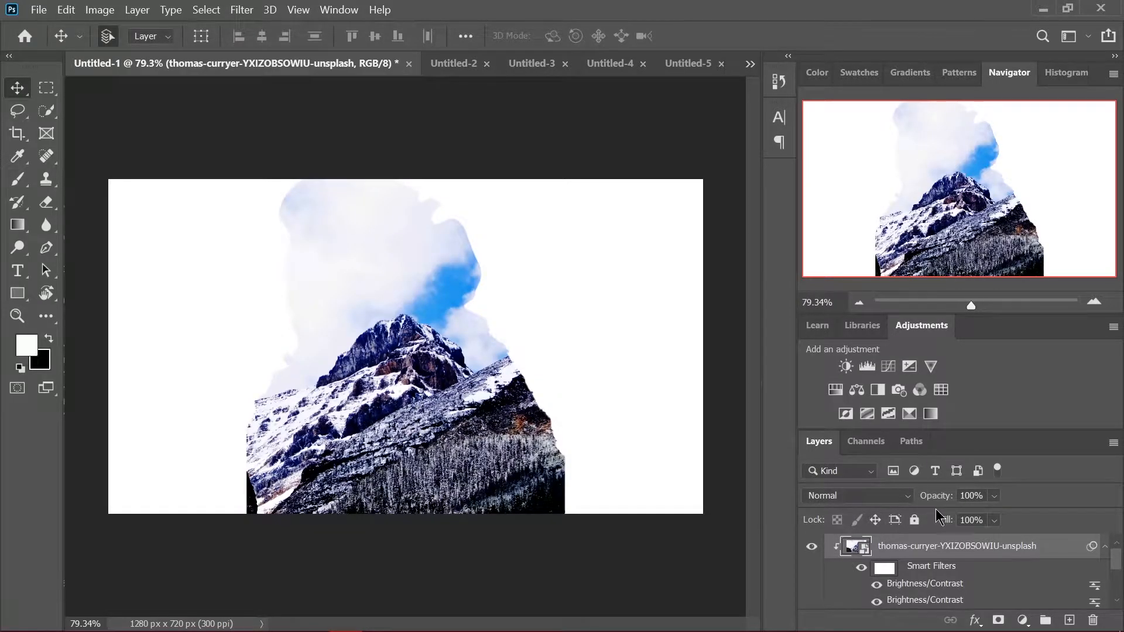
drag(313, 369, 420, 420)
scroll(948, 570, down, 3)
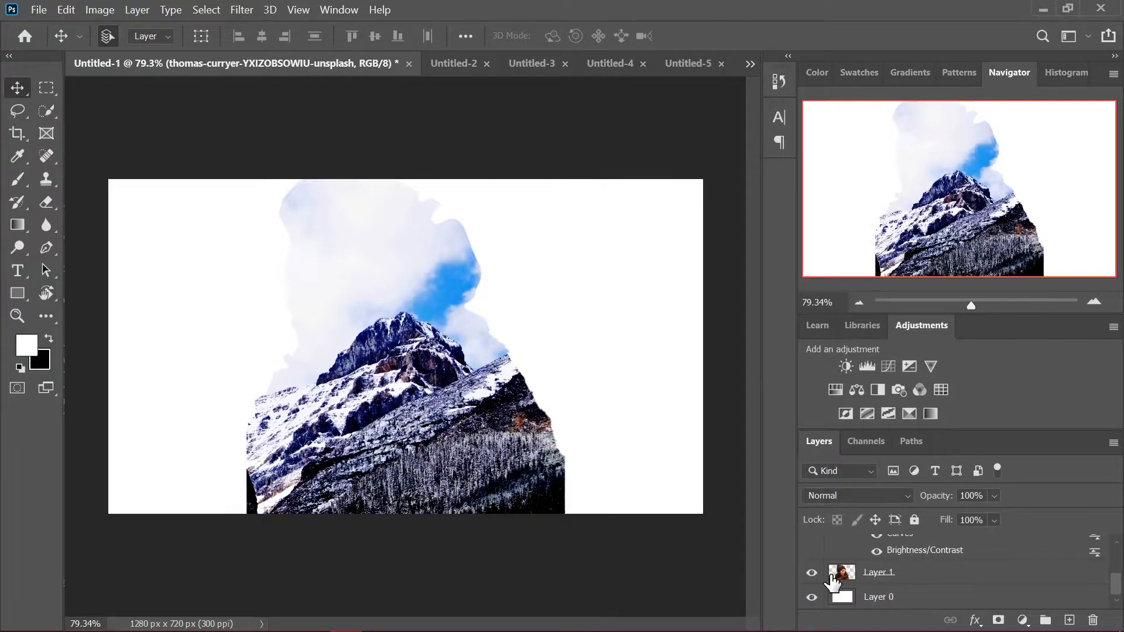
click(895, 573)
scroll(895, 575, up, 3)
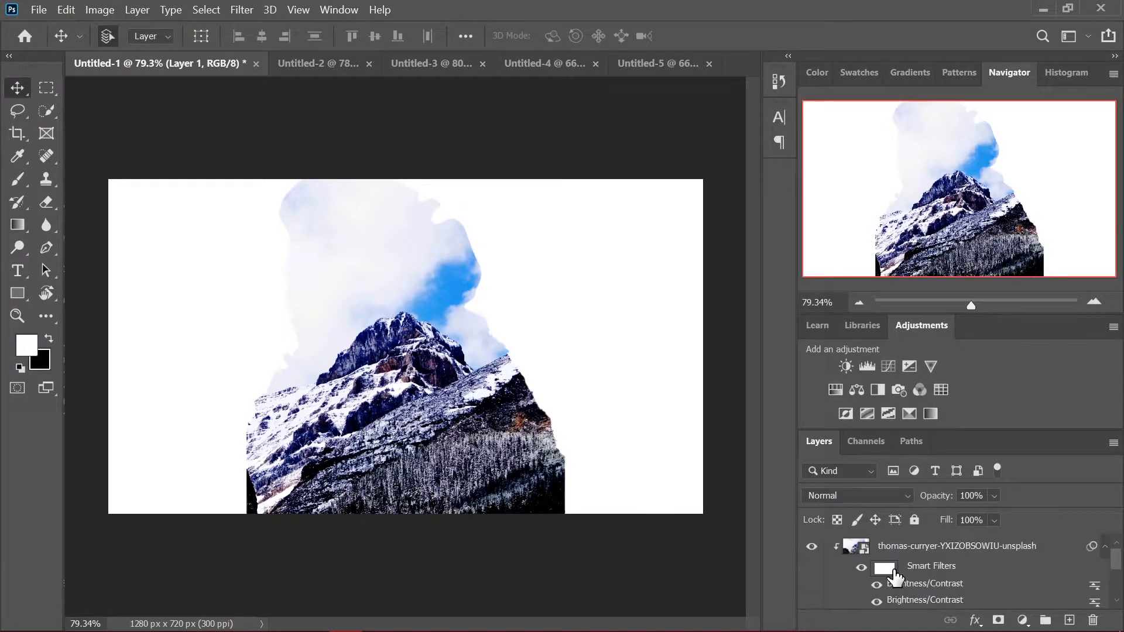
click(922, 553)
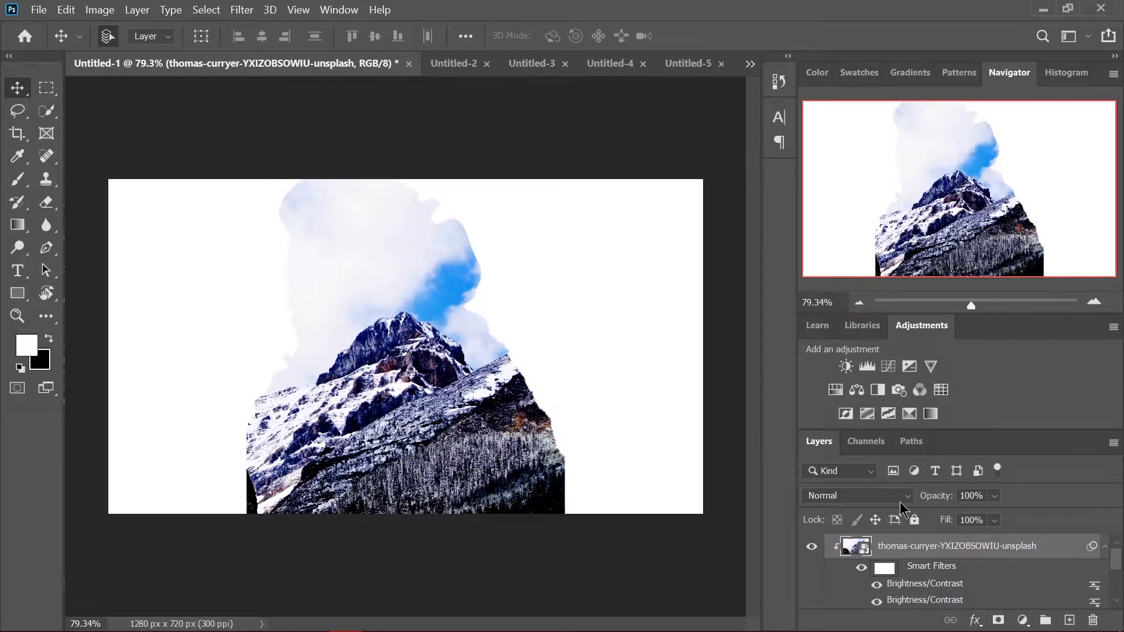
click(900, 501)
click(850, 332)
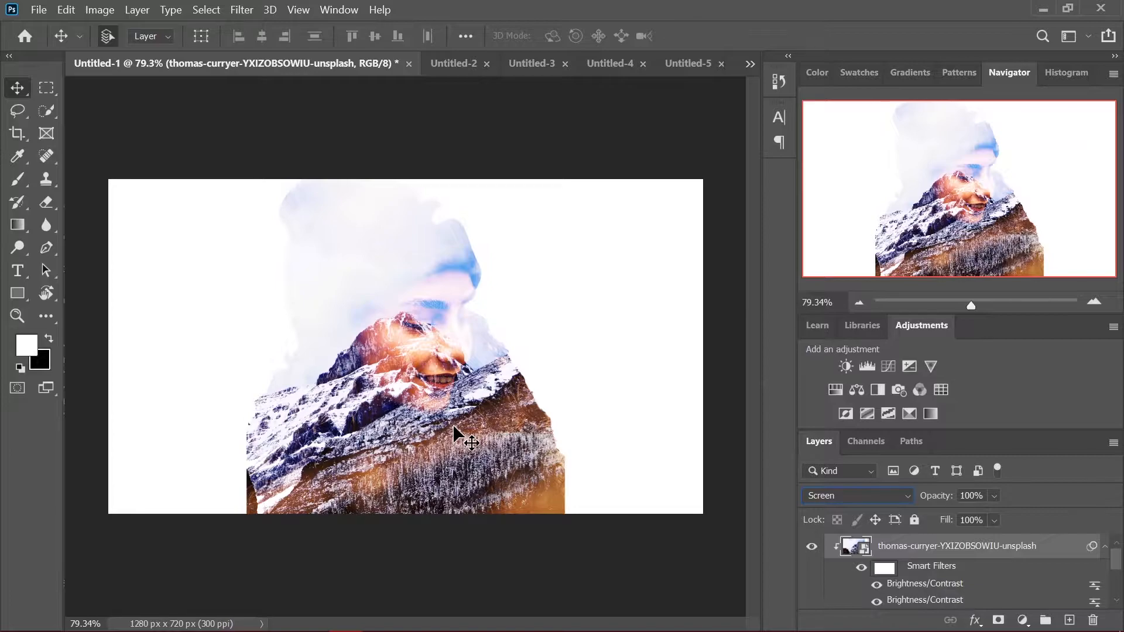
Move the mountain layer down and left so its peak sits over the woman's chin, and set its opacity to 64%
drag(454, 427, 422, 477)
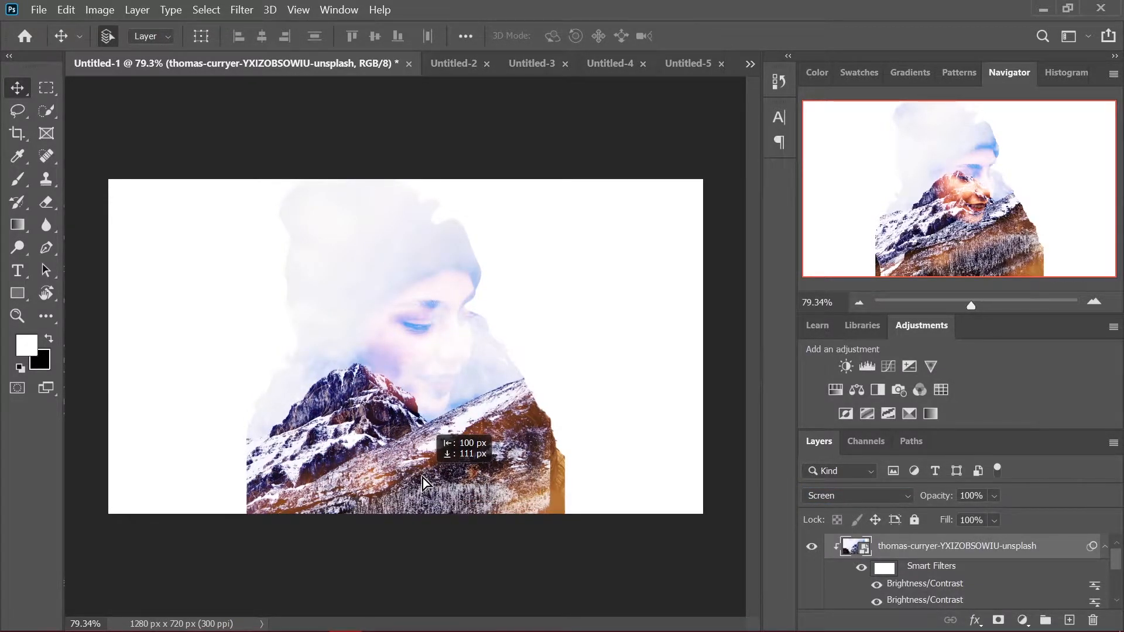
drag(422, 477, 441, 463)
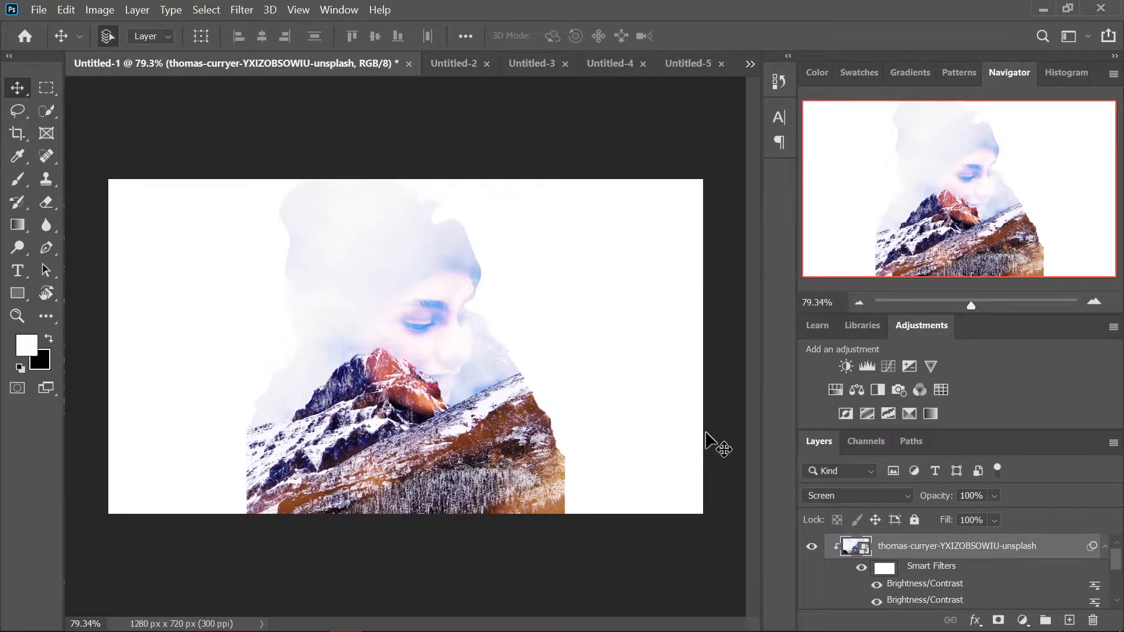
click(994, 495)
drag(957, 512, 996, 514)
scroll(408, 283, up, 3)
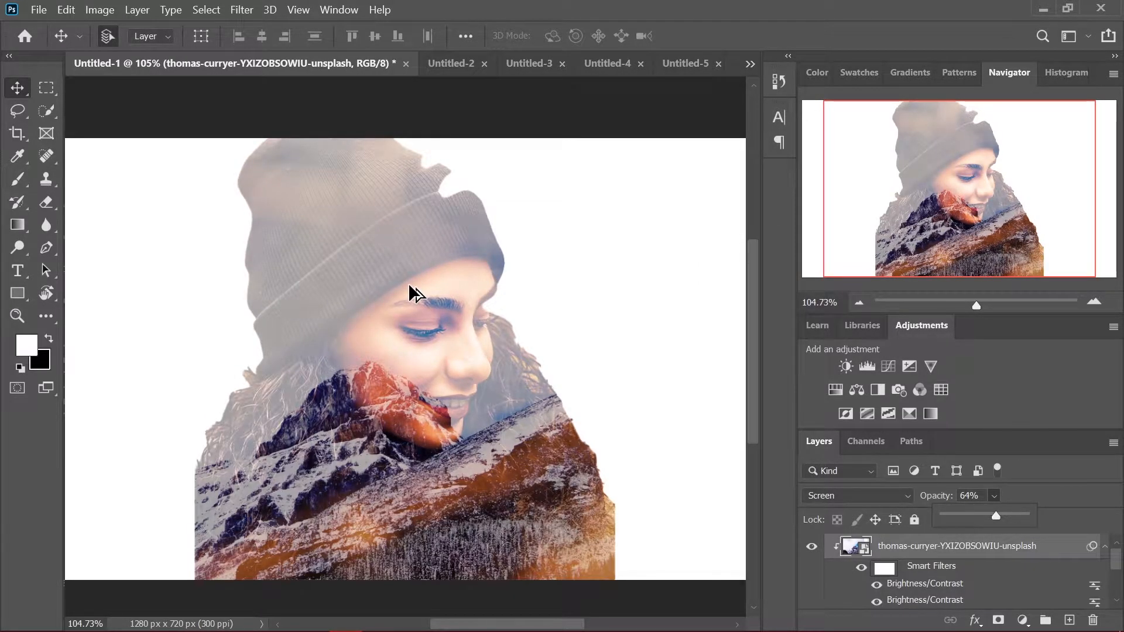
scroll(408, 283, down, 1)
scroll(416, 289, down, 1)
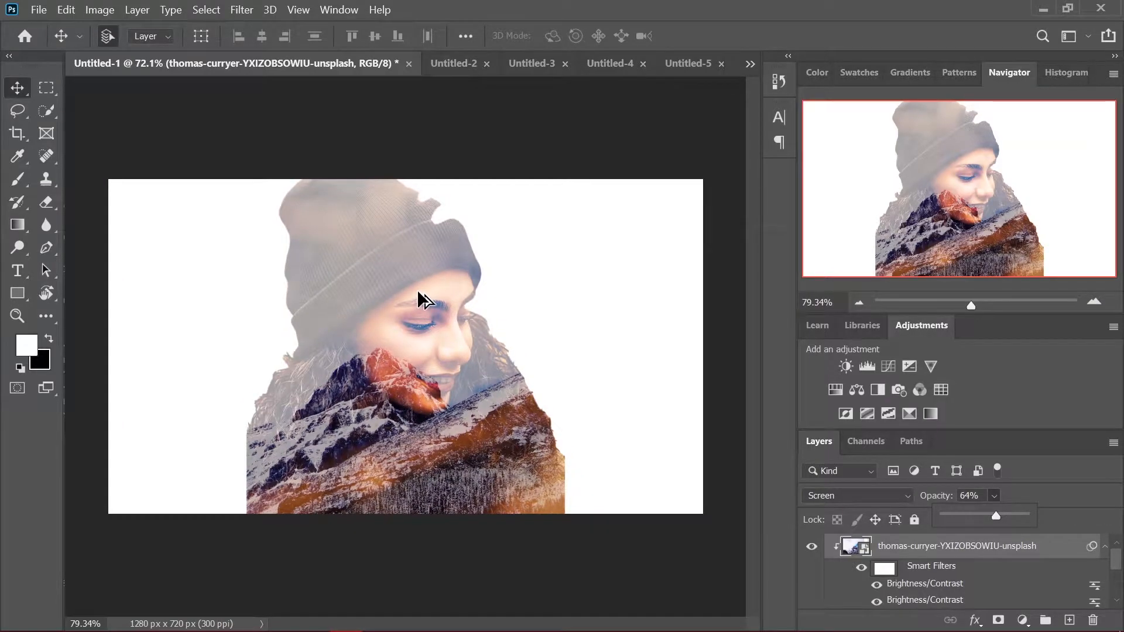
scroll(417, 289, up, 2)
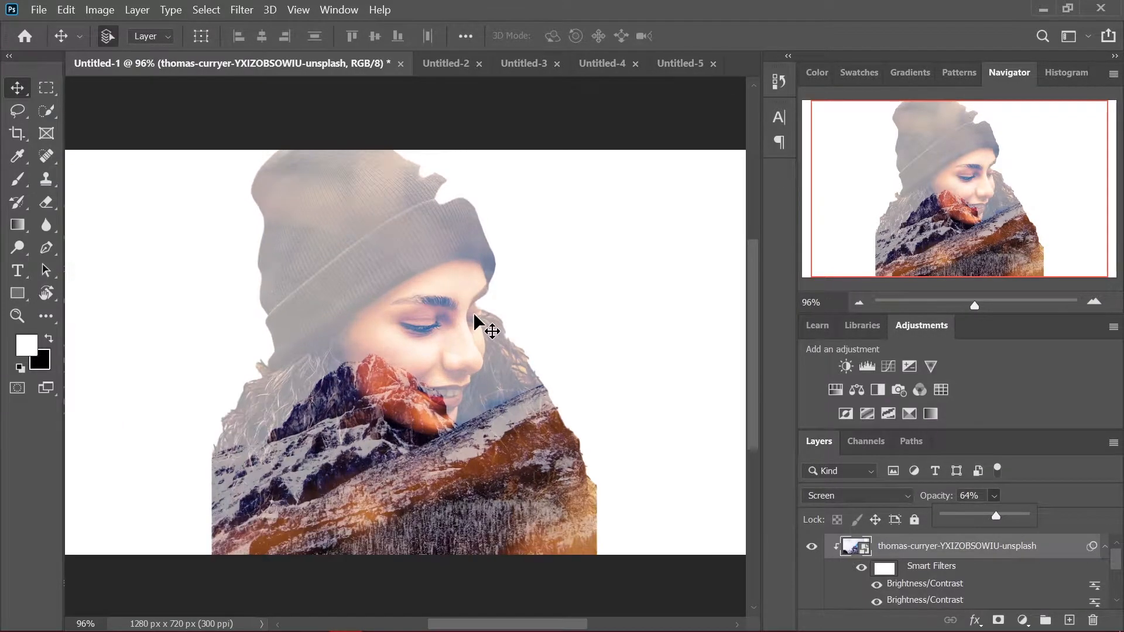
Switch to the Untitled-2 document and duplicate the car photo layer
key(ctrl+Tab)
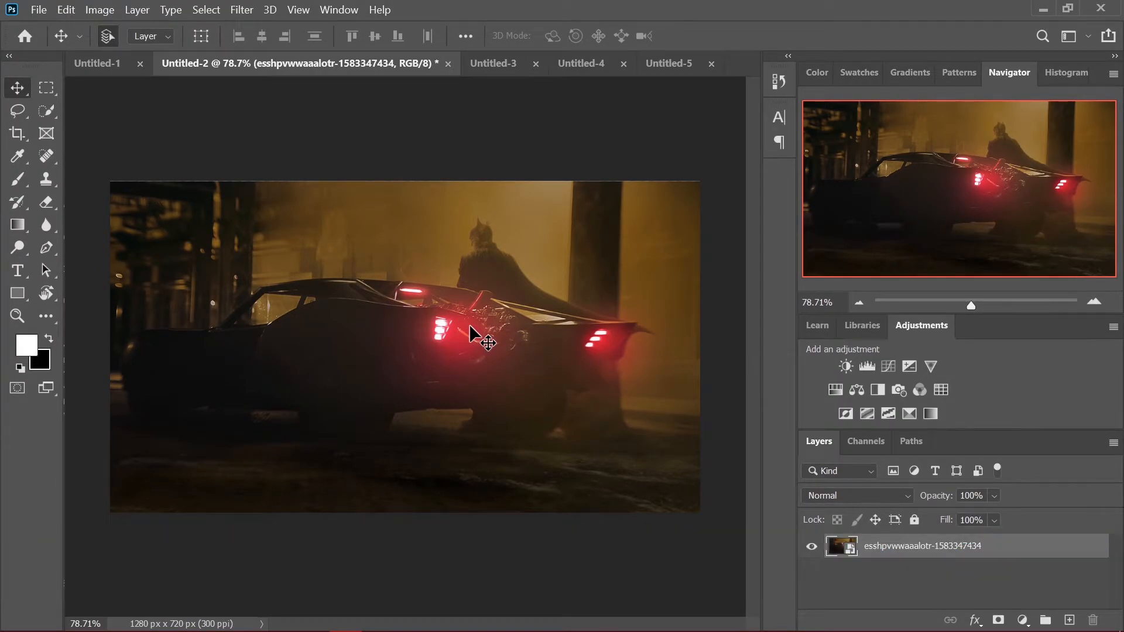
scroll(681, 392, up, 1)
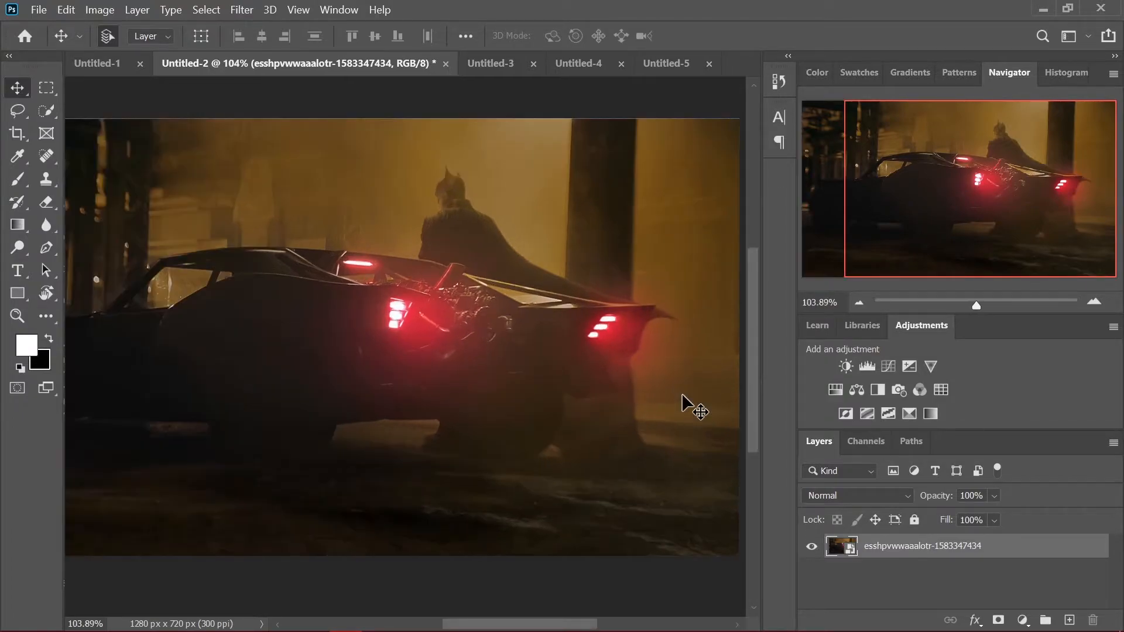
scroll(451, 354, down, 1)
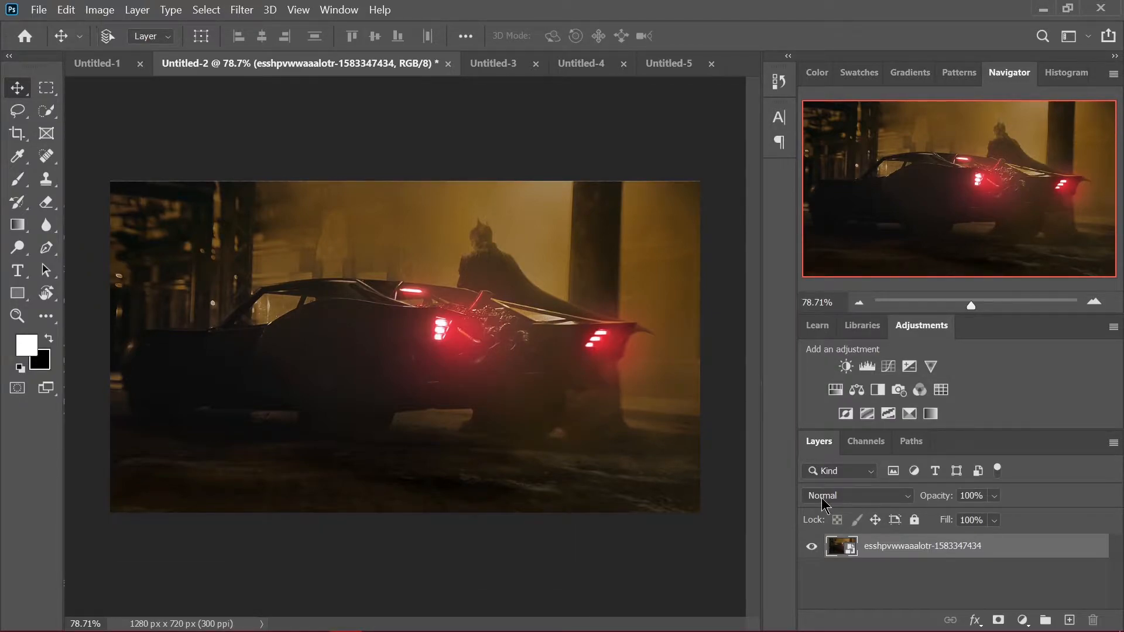
key(ctrl+j)
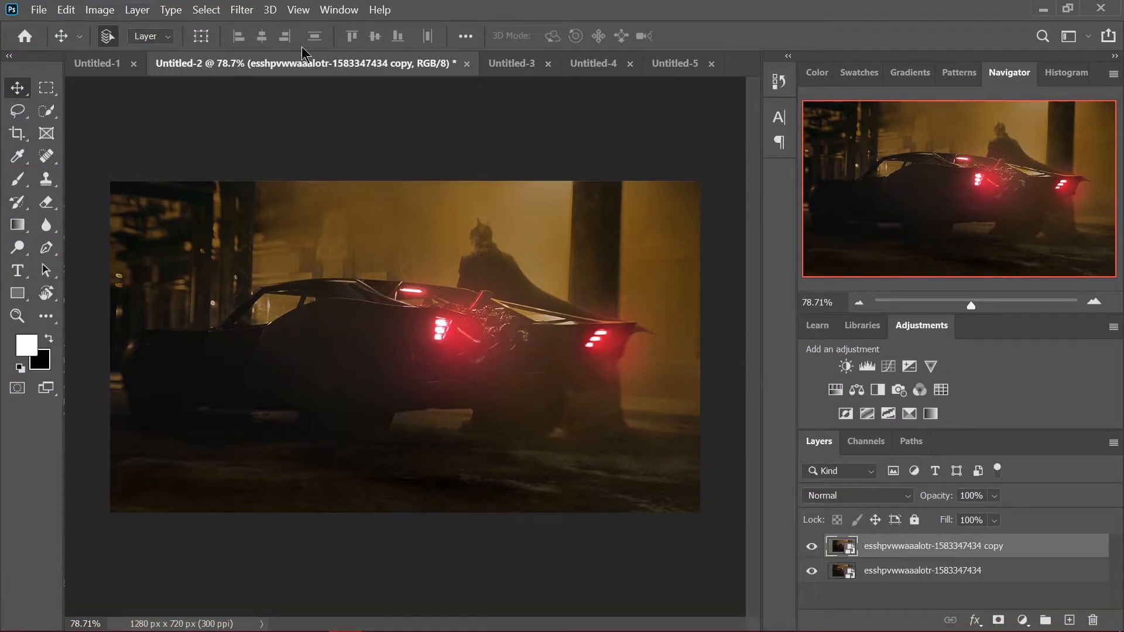
Apply a Motion Blur to the copied car layer with an angle of 0° and a distance of 35 pixels
click(241, 10)
mouse_move(328, 193)
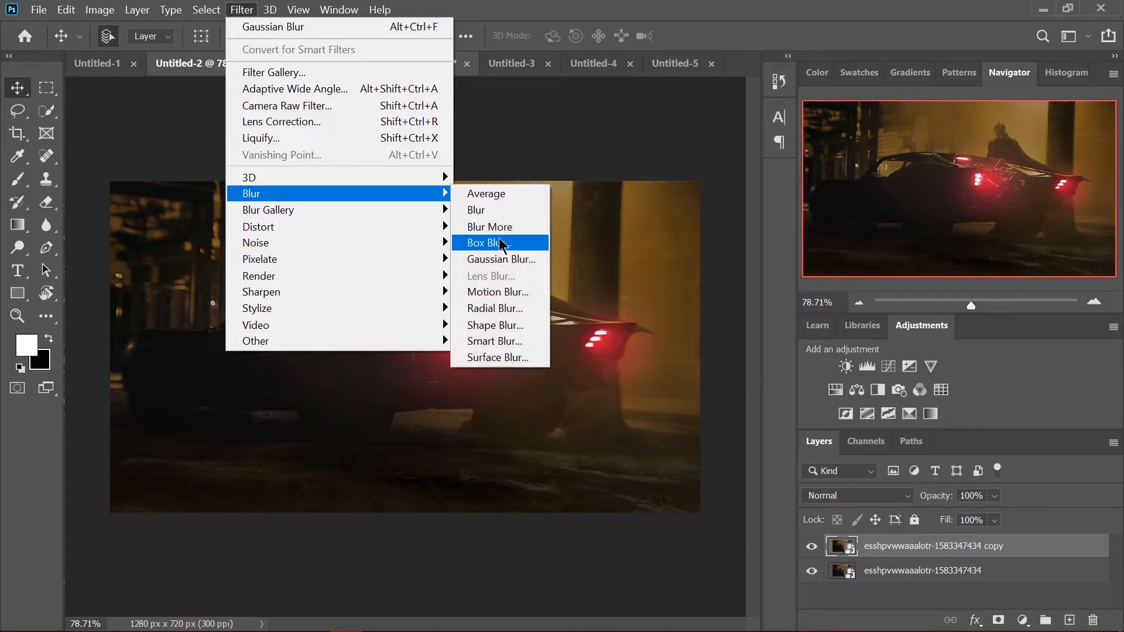
click(519, 293)
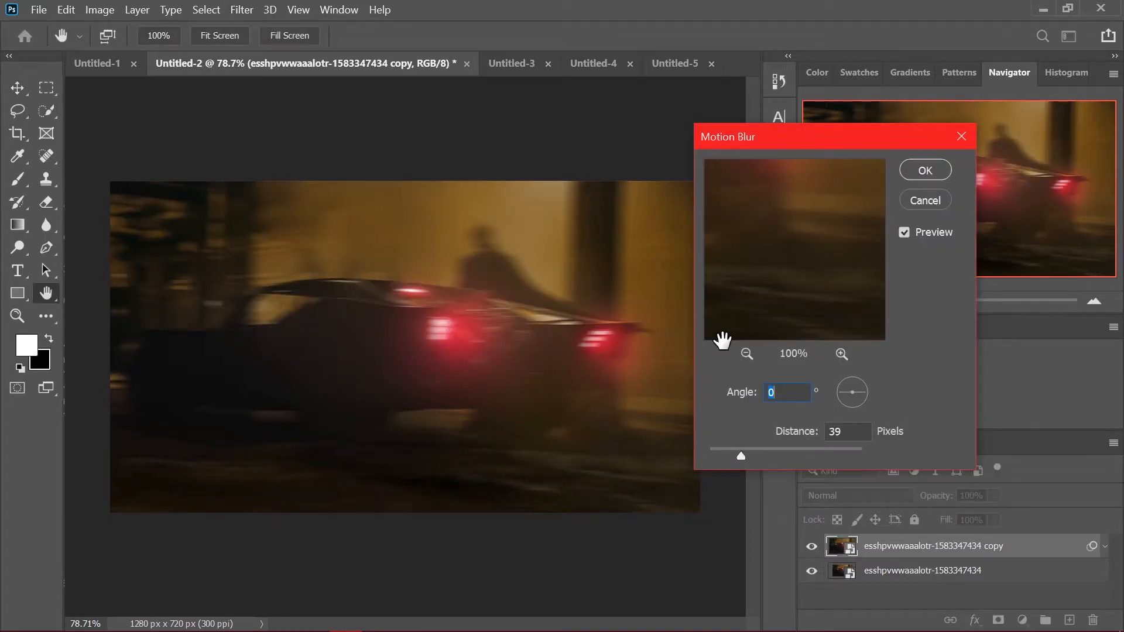
mouse_move(743, 455)
mouse_down()
mouse_move(780, 456)
mouse_move(738, 455)
mouse_up()
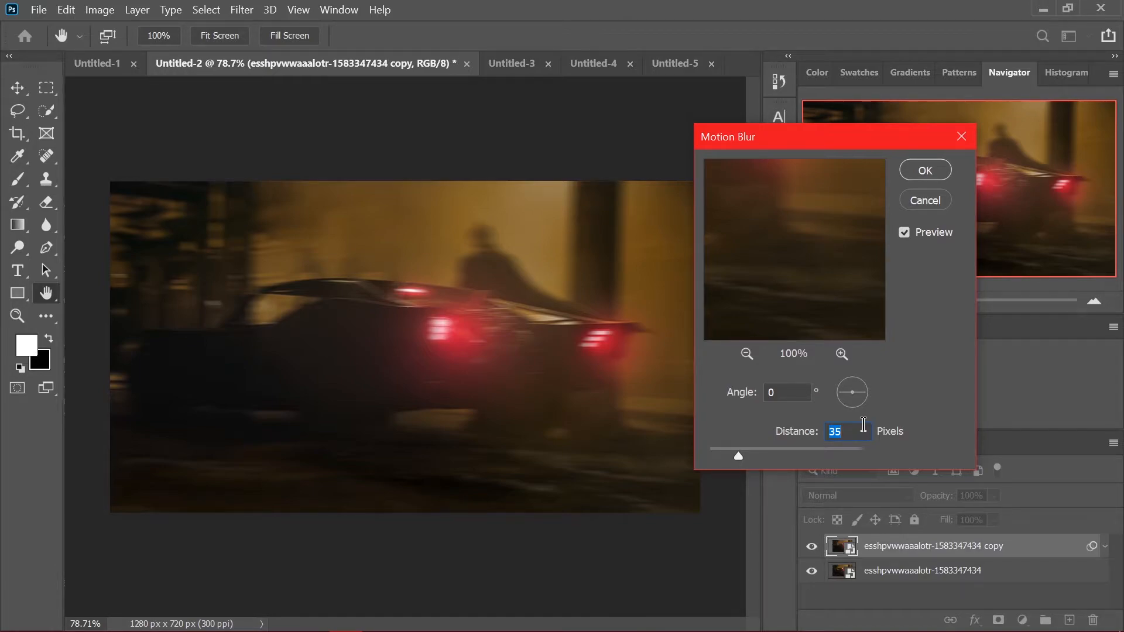
key(Return)
Rasterize the blurred copy and erase the blur over the car body and the caped figure with a soft eraser
key(e)
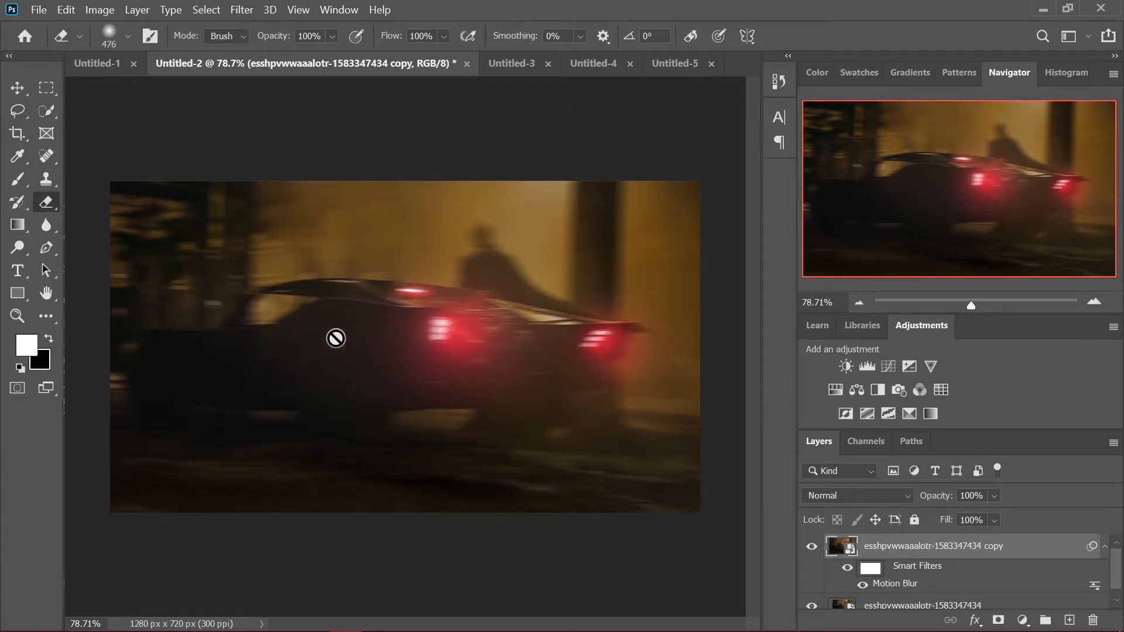
right_click(968, 550)
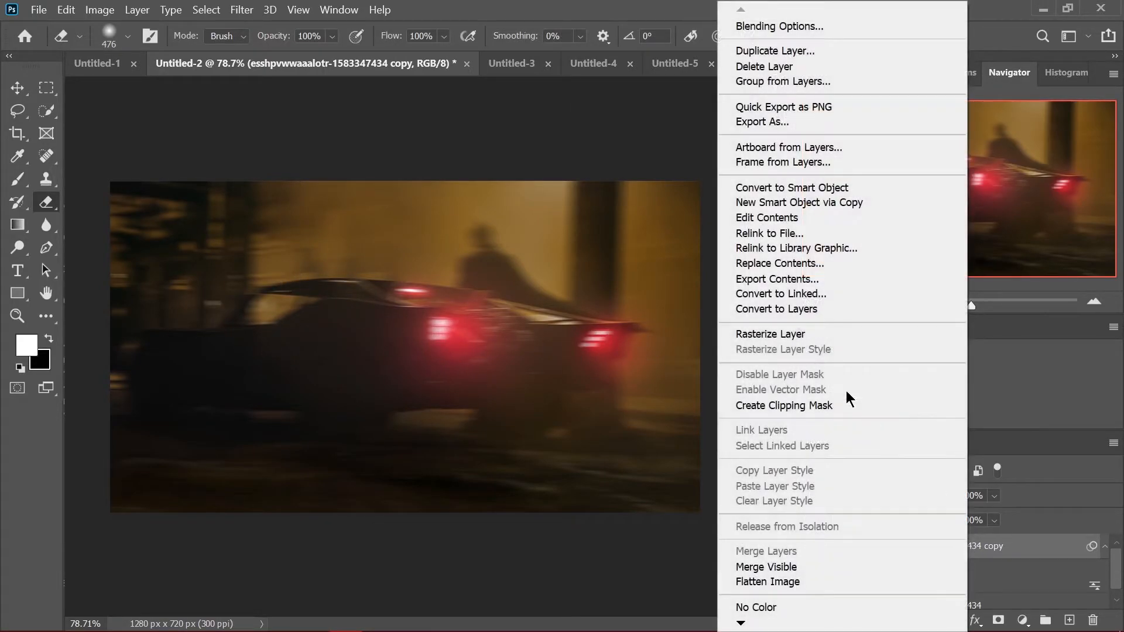
click(794, 334)
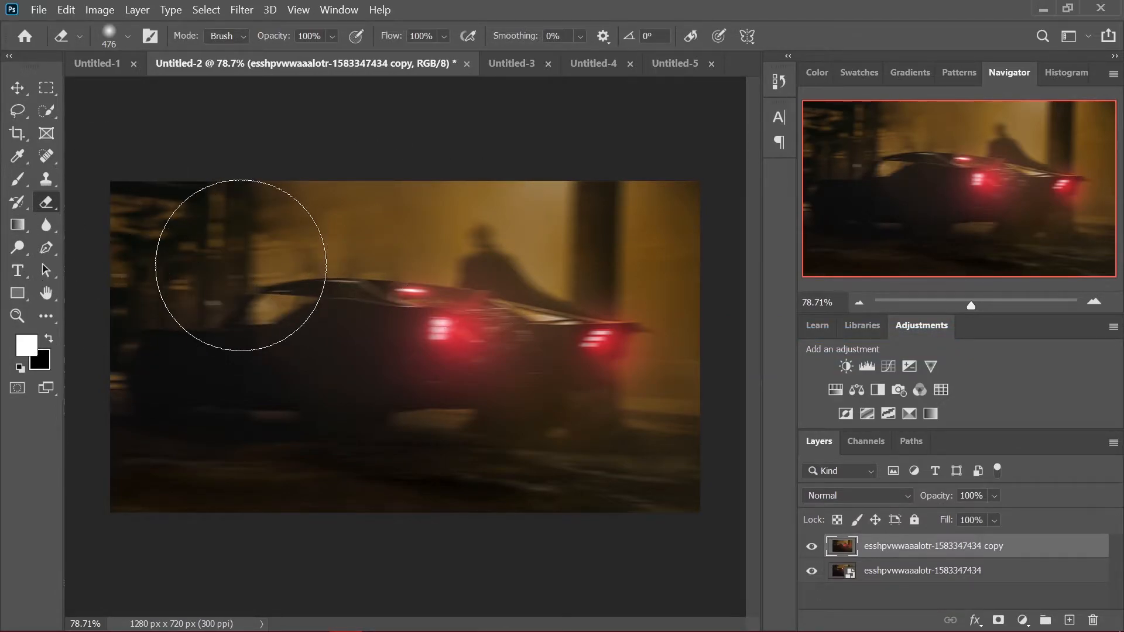
mouse_move(241, 266)
mouse_down()
mouse_move(254, 258)
mouse_move(261, 356)
mouse_move(316, 318)
mouse_move(308, 422)
mouse_move(446, 459)
mouse_move(572, 201)
mouse_move(467, 181)
mouse_up()
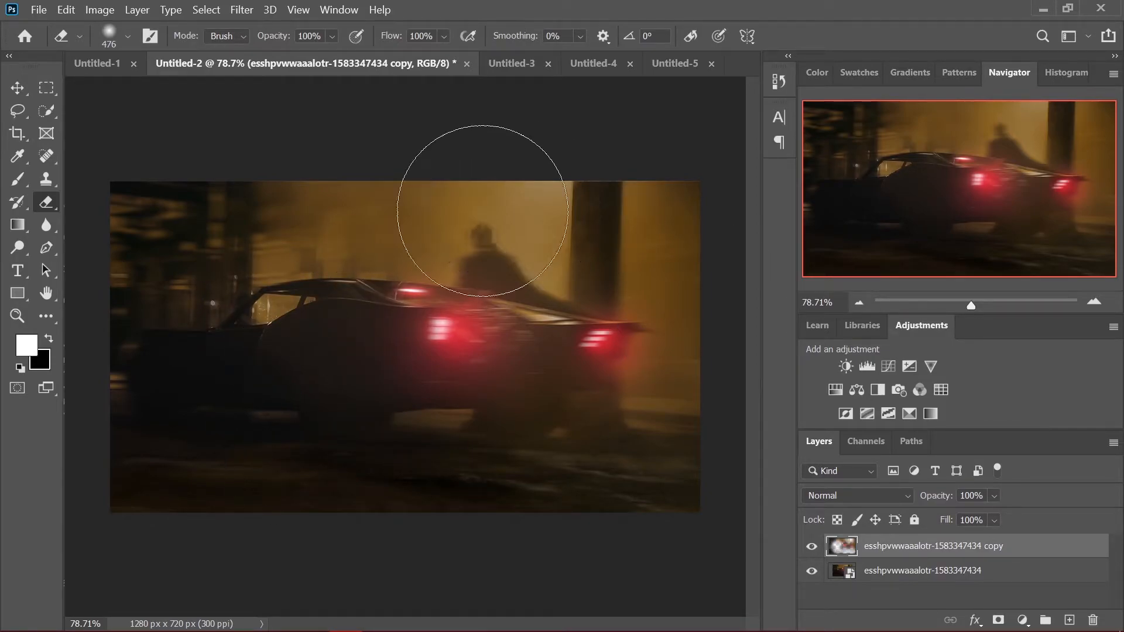
key(v)
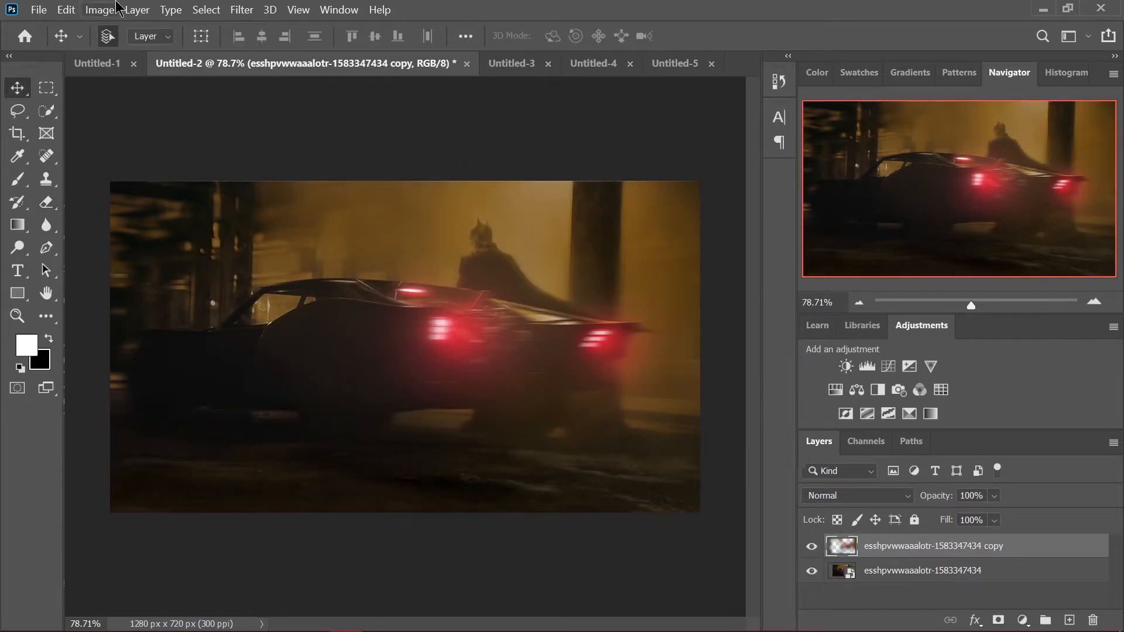
Apply Brightness/Contrast to the blurred copy, raising the contrast and lowering the brightness slightly
click(117, 8)
mouse_move(102, 48)
click(363, 46)
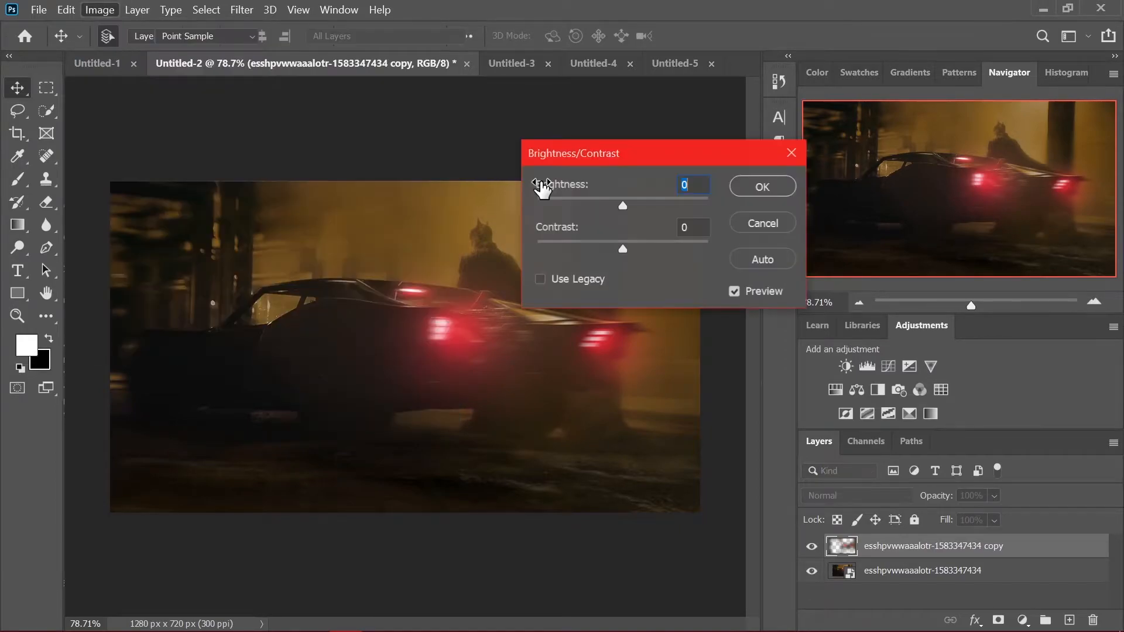
mouse_move(623, 248)
mouse_down()
mouse_move(697, 248)
mouse_move(639, 249)
mouse_up()
drag(623, 205, 621, 204)
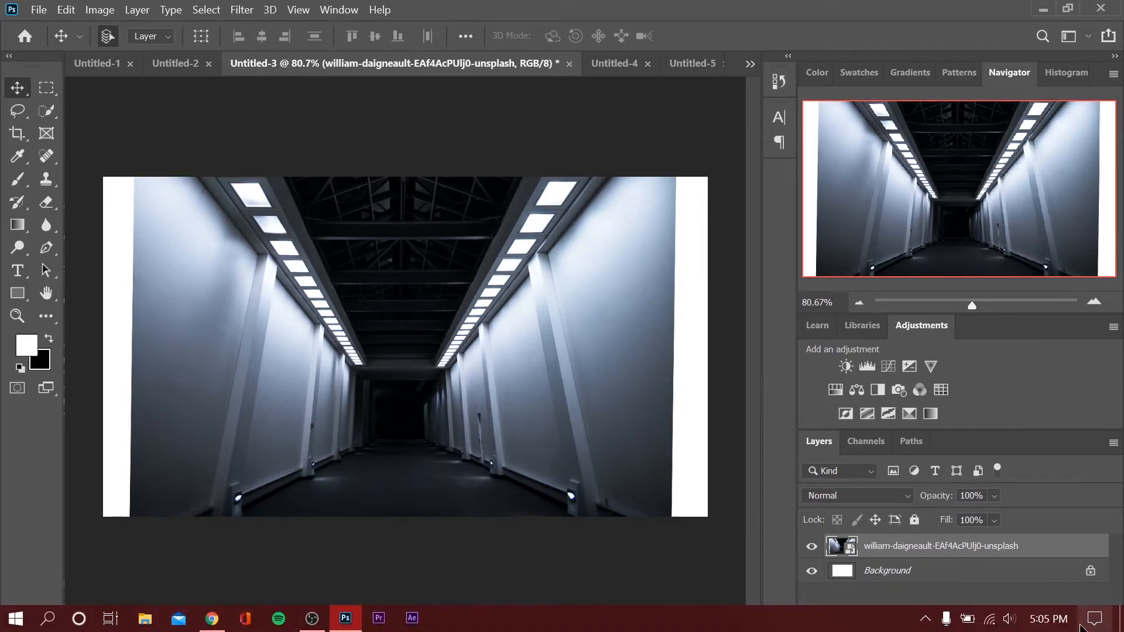
Add an empty layer above the corridor photo and ready the Brush tool with white (ffffff) as the foreground color
click(1069, 622)
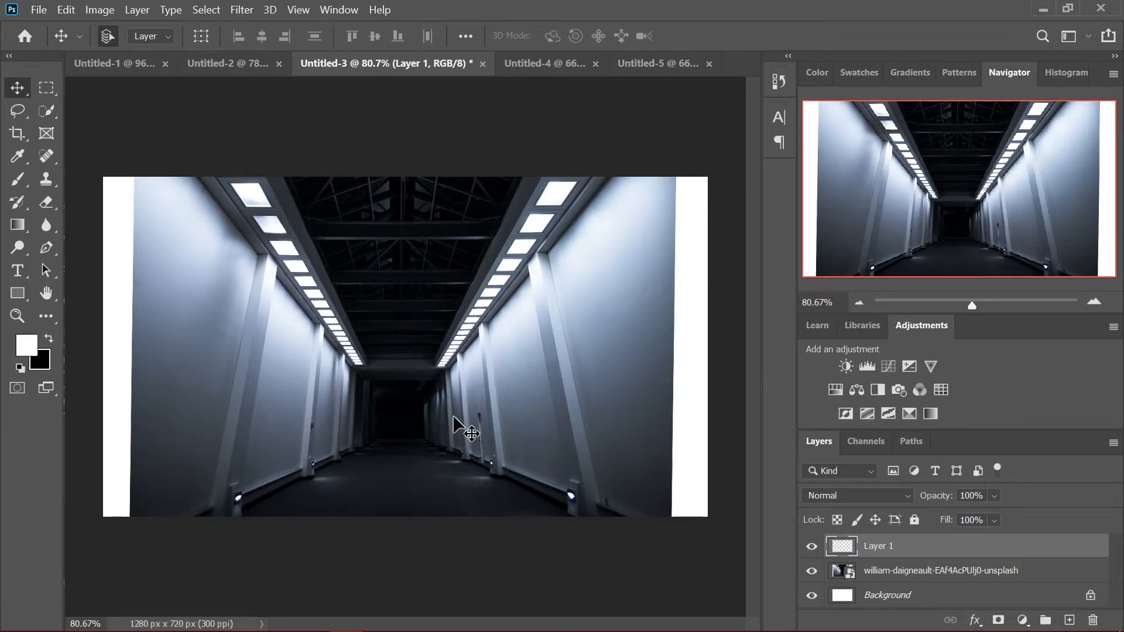
key(b)
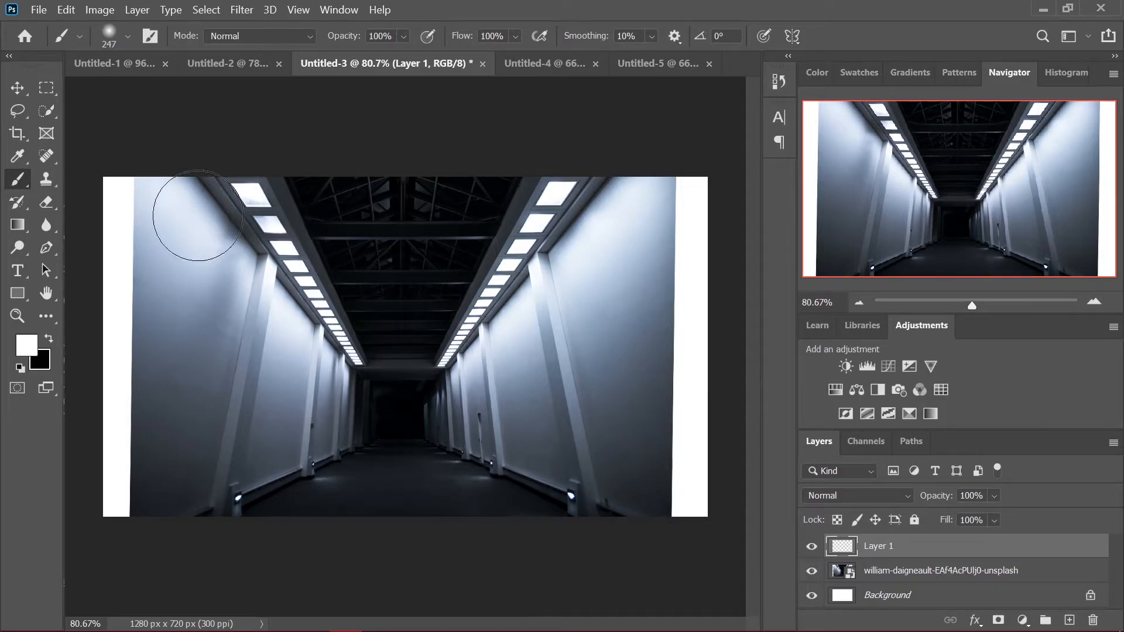
click(30, 350)
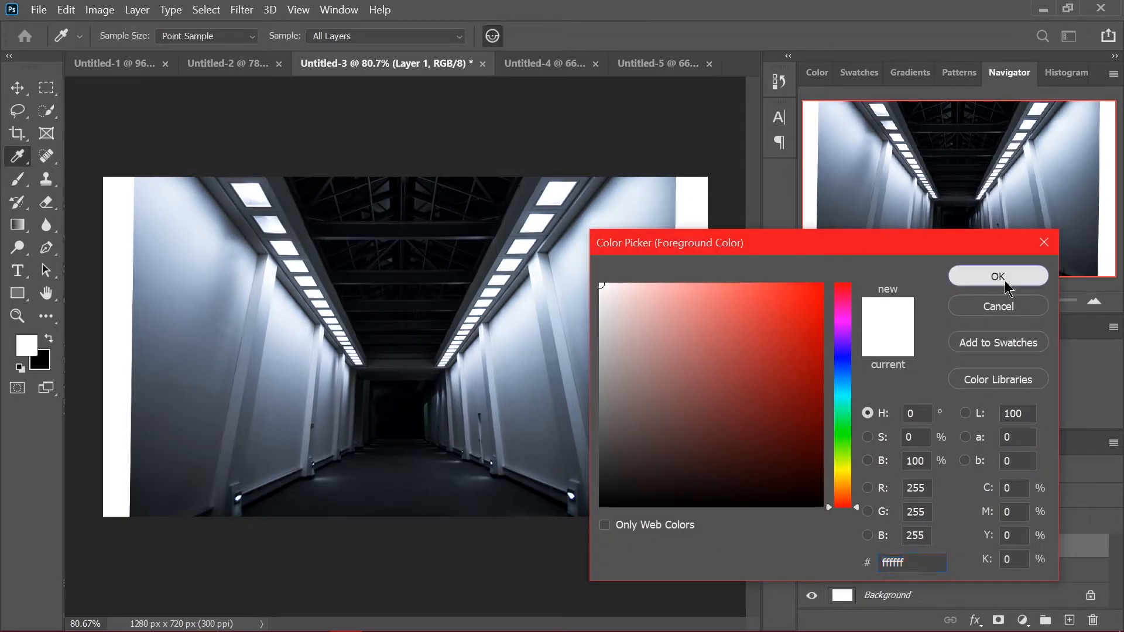
click(997, 276)
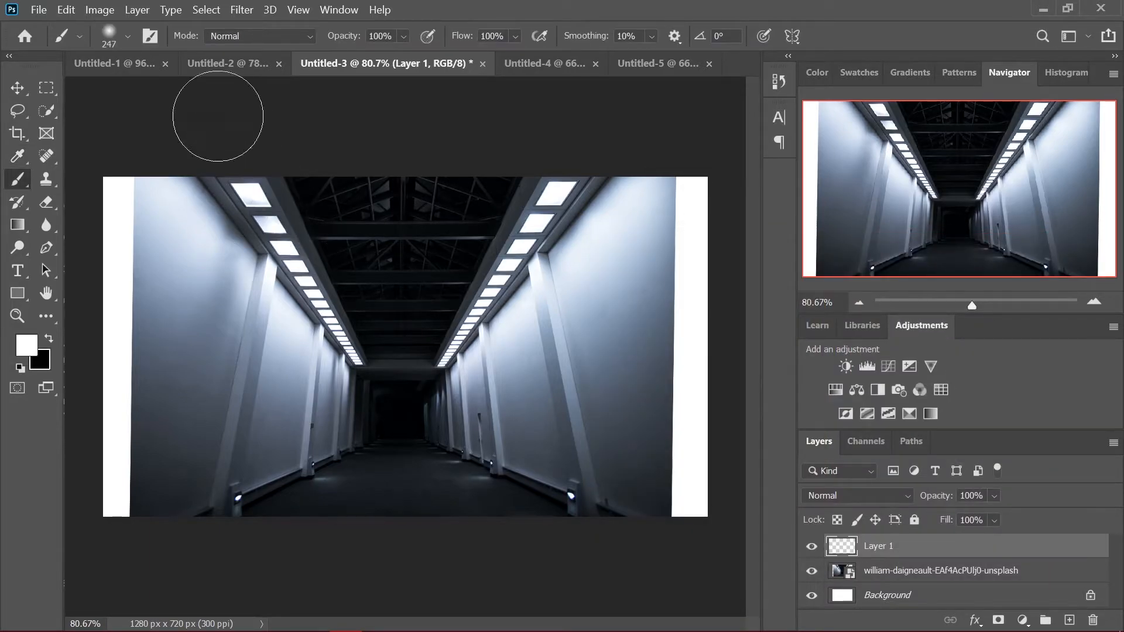
Paint soft white glows along both rows of ceiling lights and over the two nearest floor lights
click(257, 188)
mouse_move(257, 187)
mouse_down()
mouse_move(324, 326)
mouse_move(359, 355)
mouse_up()
click(461, 352)
drag(461, 353, 562, 196)
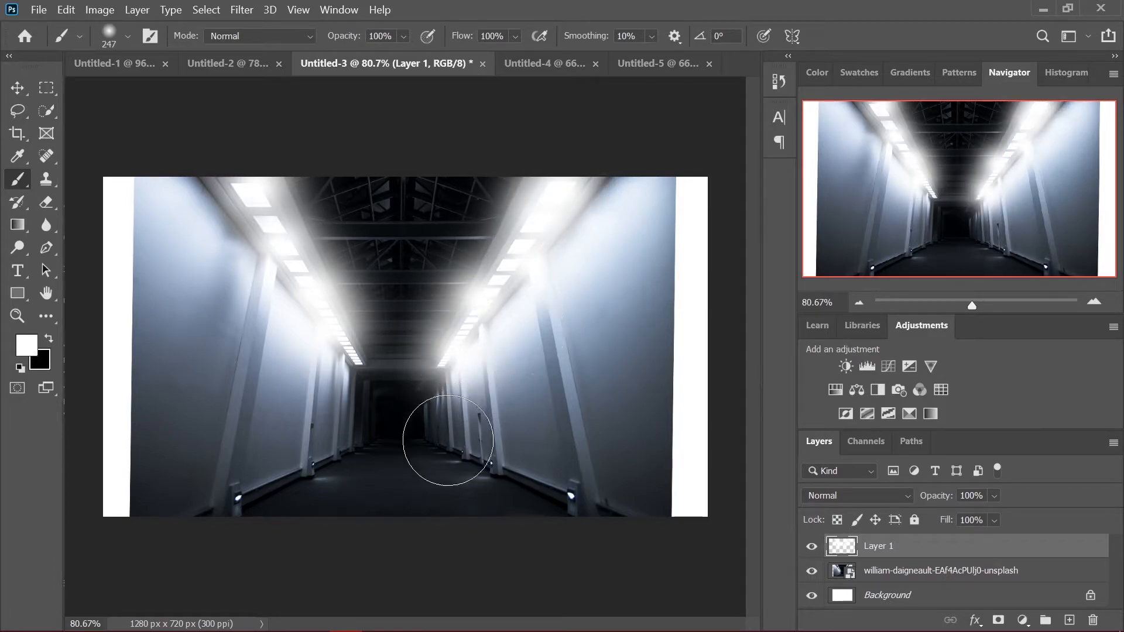
click(237, 496)
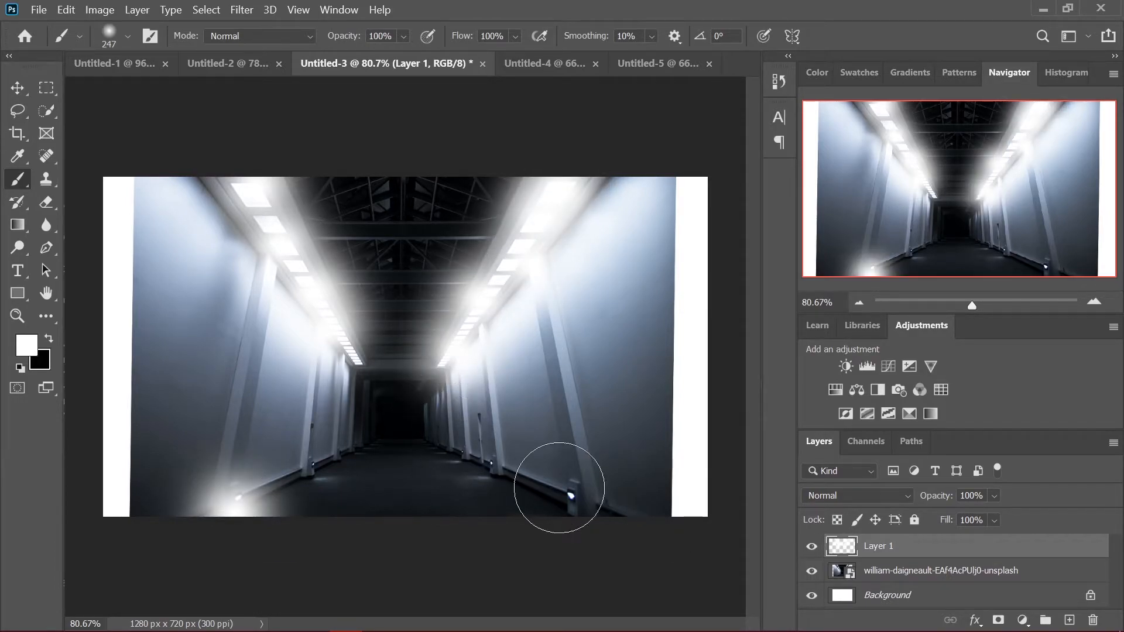
click(559, 487)
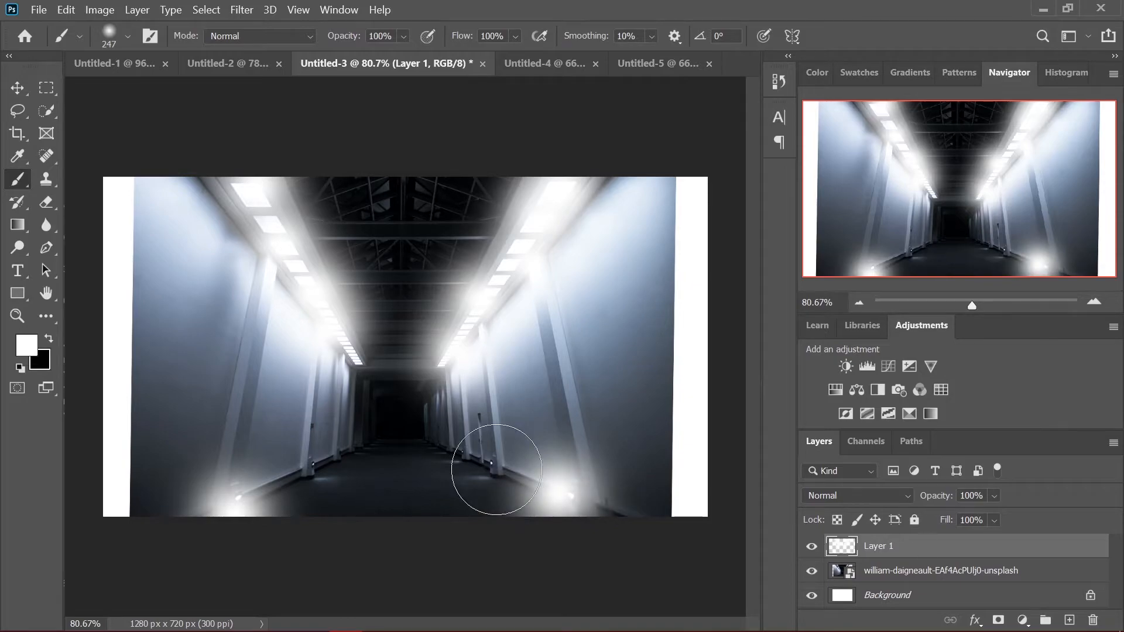
Set the painted glow layer's blend mode to Overlay and its opacity to 72%
click(872, 498)
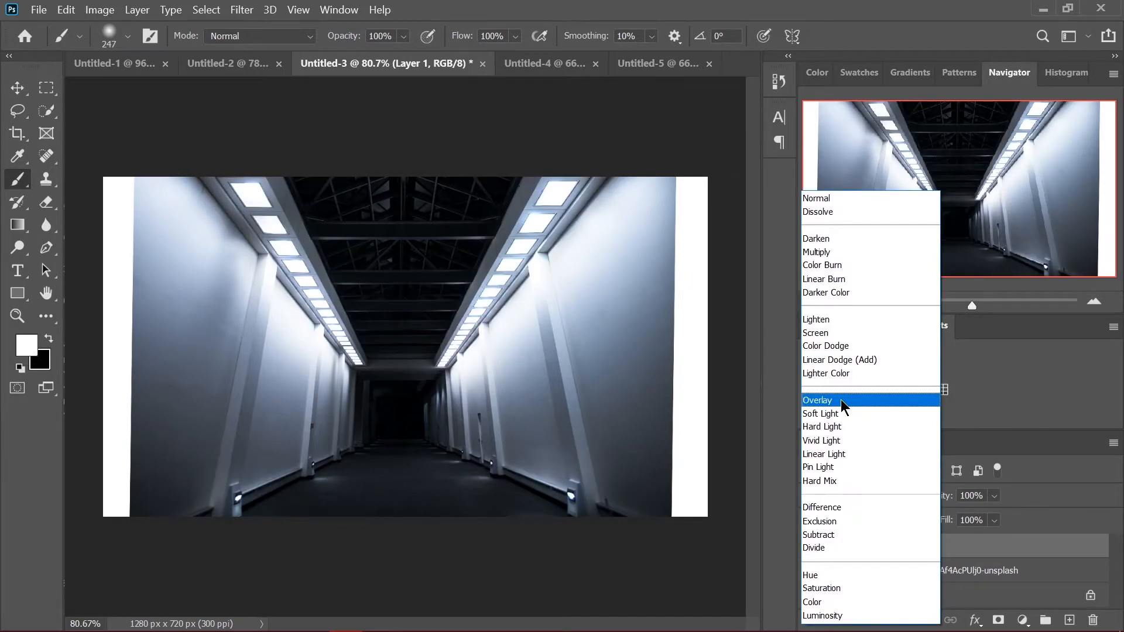
click(841, 399)
click(994, 495)
drag(975, 520, 997, 524)
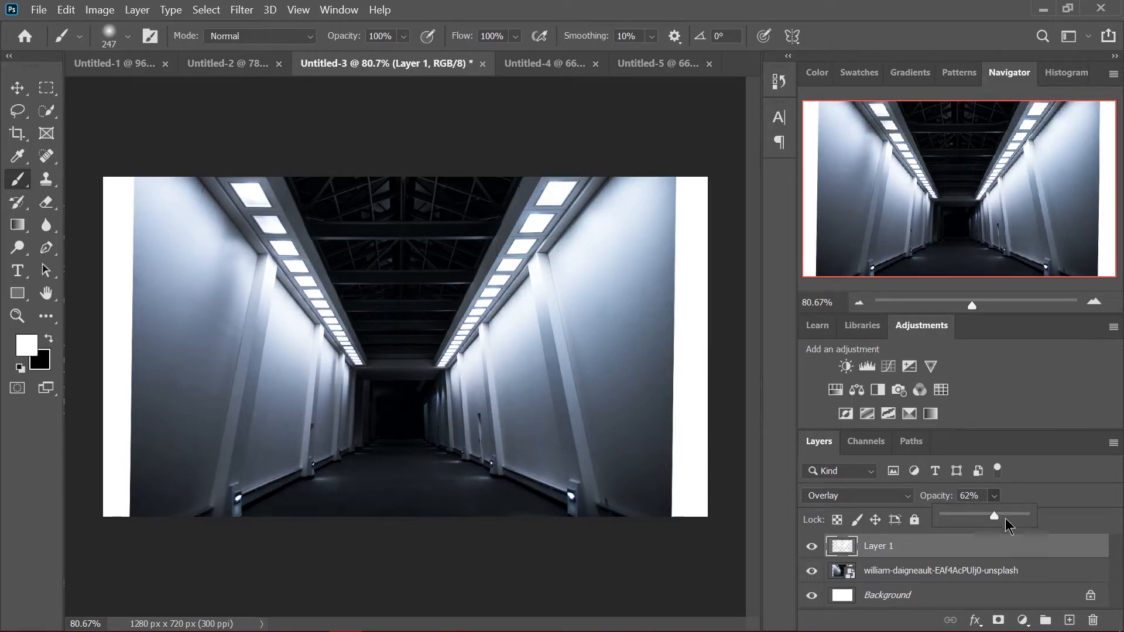
click(1006, 518)
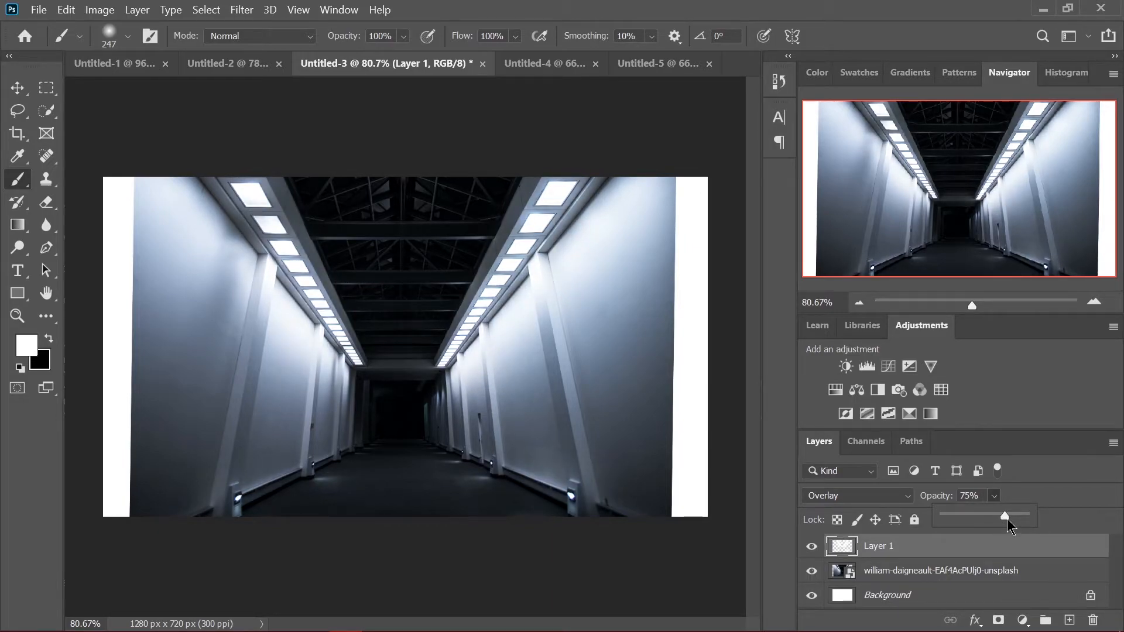
mouse_move(1005, 517)
mouse_down()
mouse_move(1027, 516)
mouse_move(1001, 517)
mouse_up()
scroll(409, 258, up, 1)
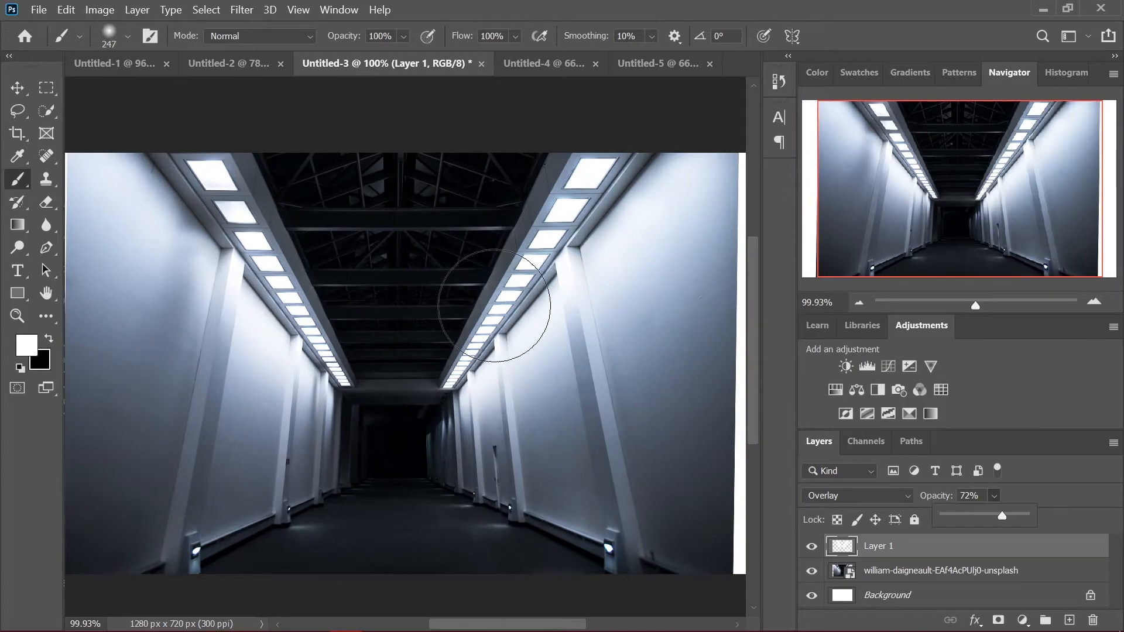
Switch to the Untitled-4 portrait document and duplicate its photo layer twice
scroll(494, 305, down, 1)
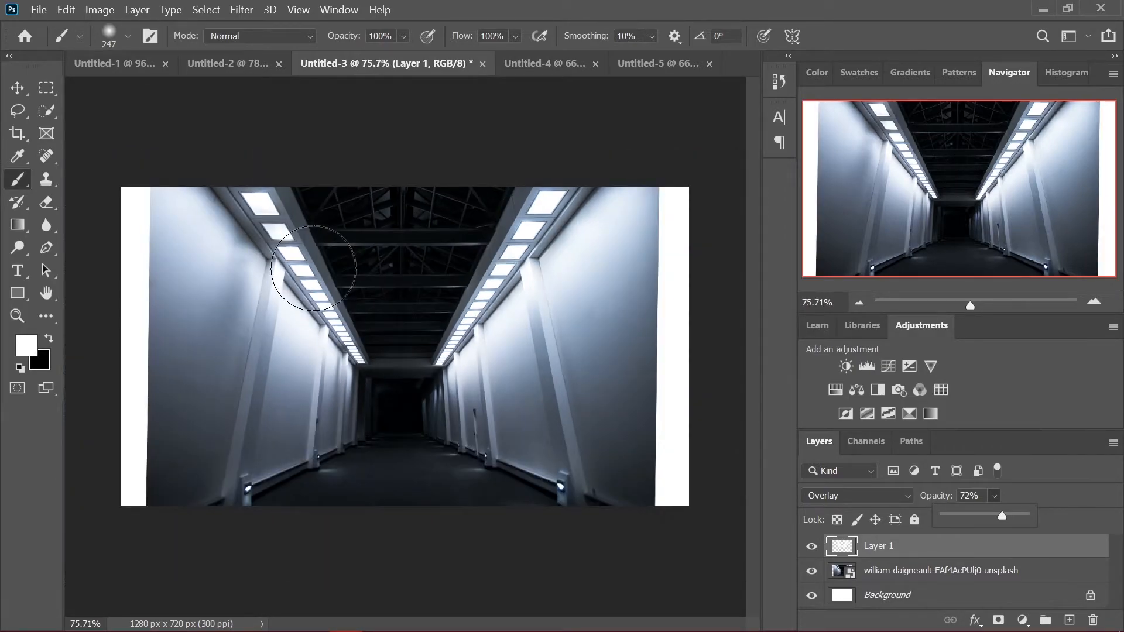
key(ctrl+Tab)
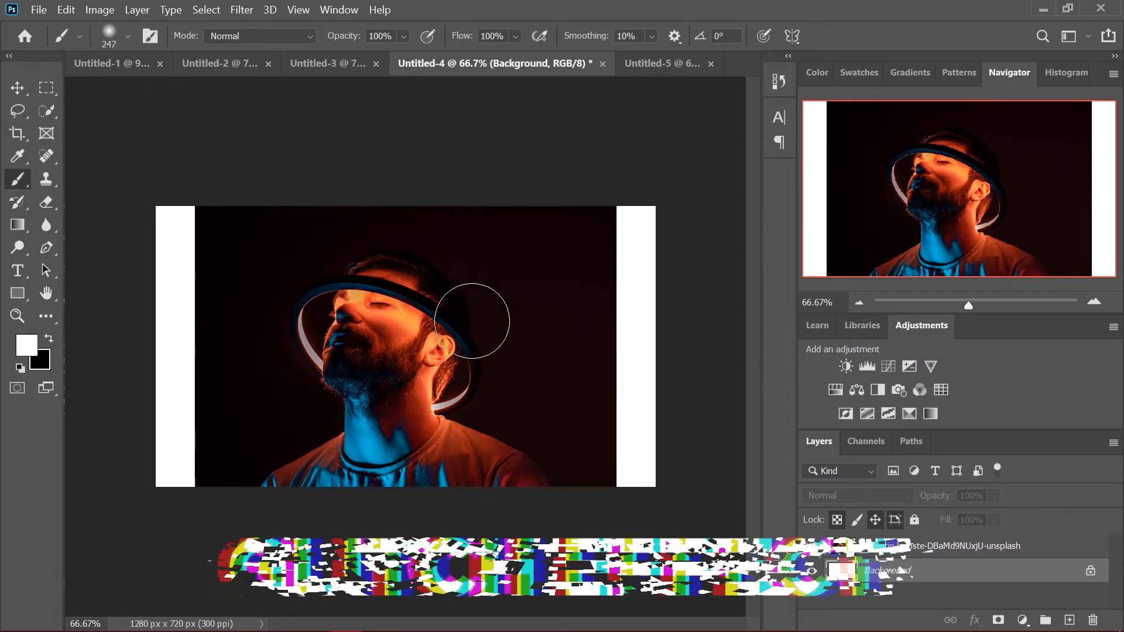
click(936, 550)
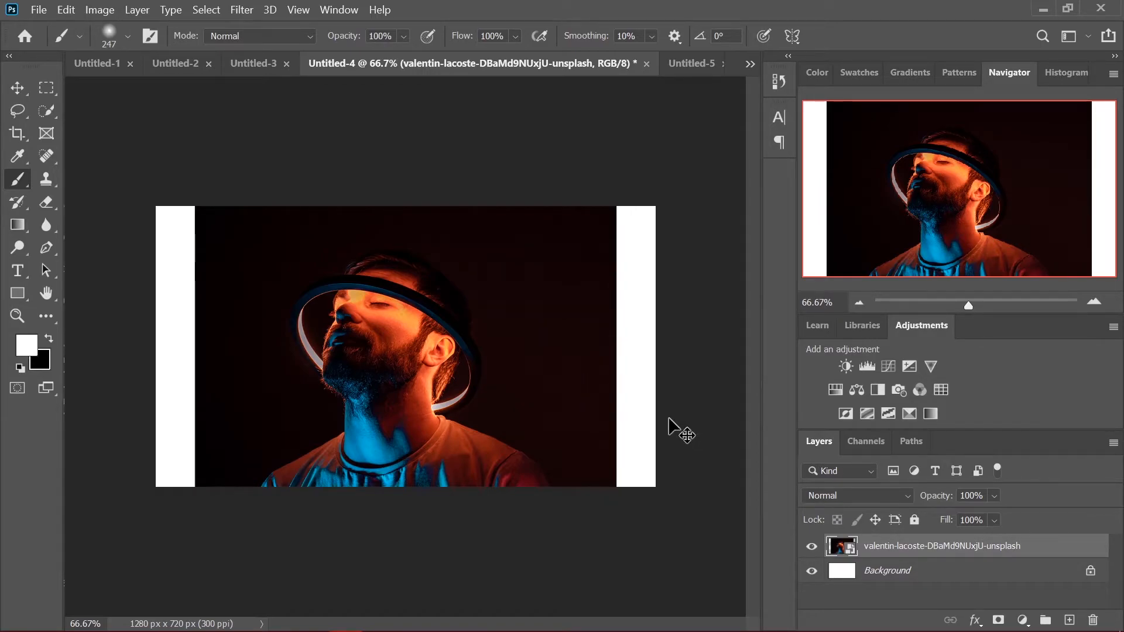
key(ctrl+j)
key(ctrl+j)
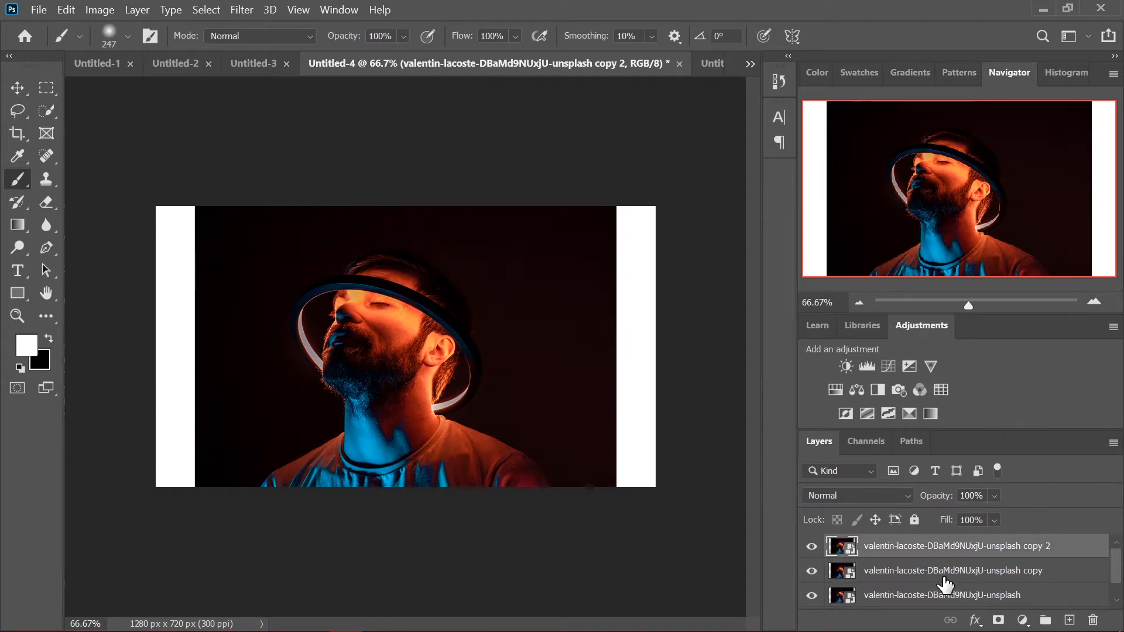
In the blending options of the lower portrait copy, turn off the G and B channels so only R stays enabled
click(1035, 575)
double_click(1037, 576)
double_click(1049, 576)
click(753, 352)
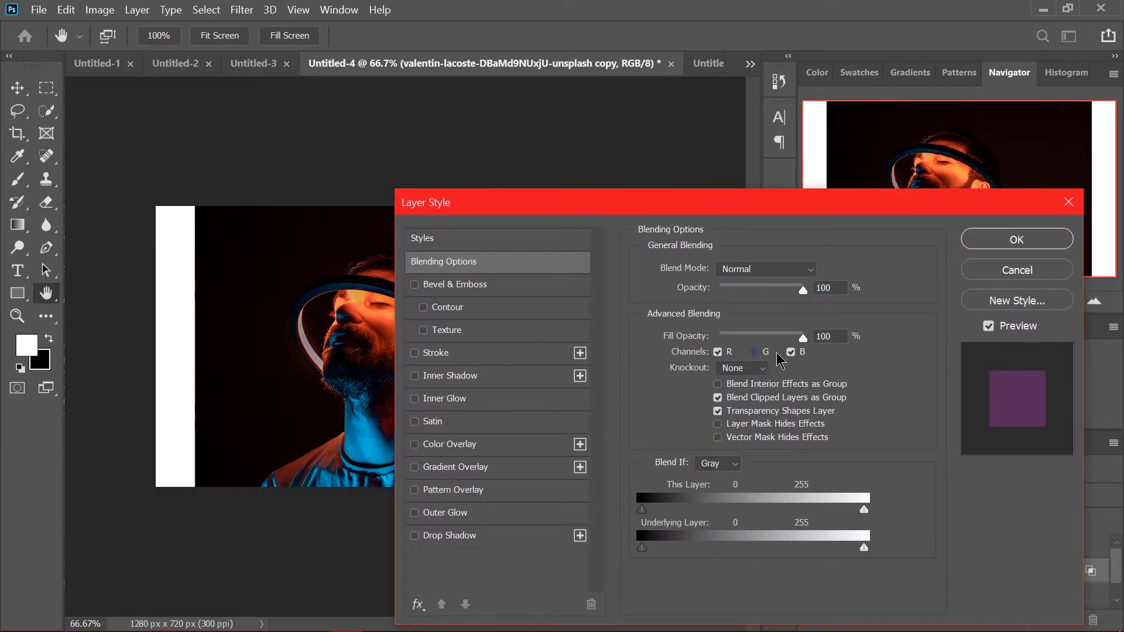
click(789, 353)
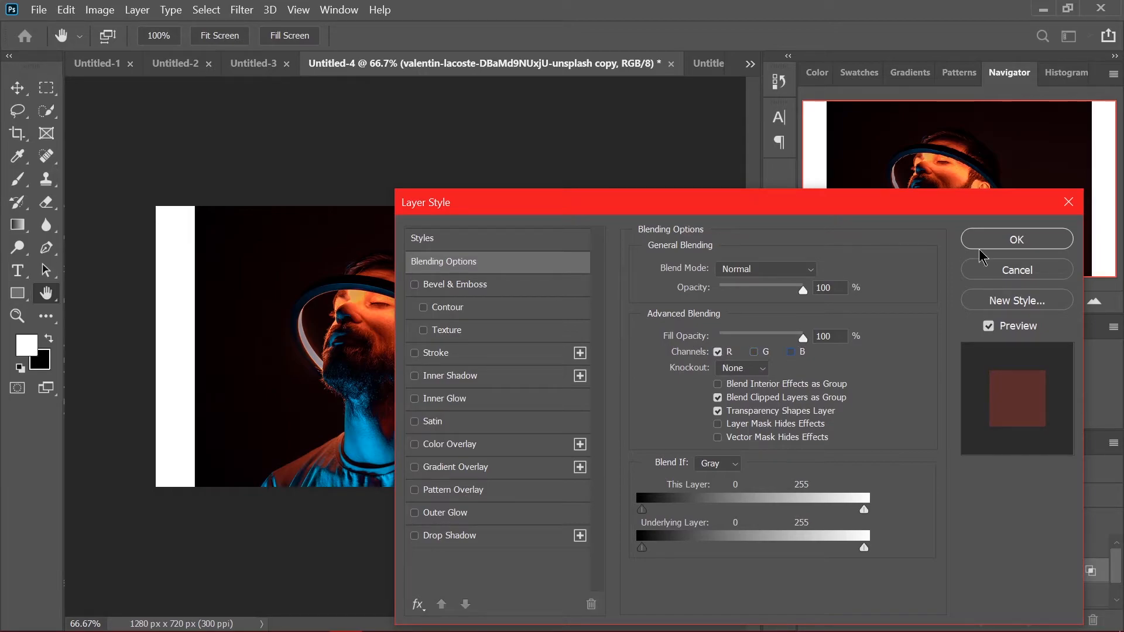
click(1005, 239)
In the blending options of the topmost portrait copy, turn off the R channel and keep G and B enabled
key(v)
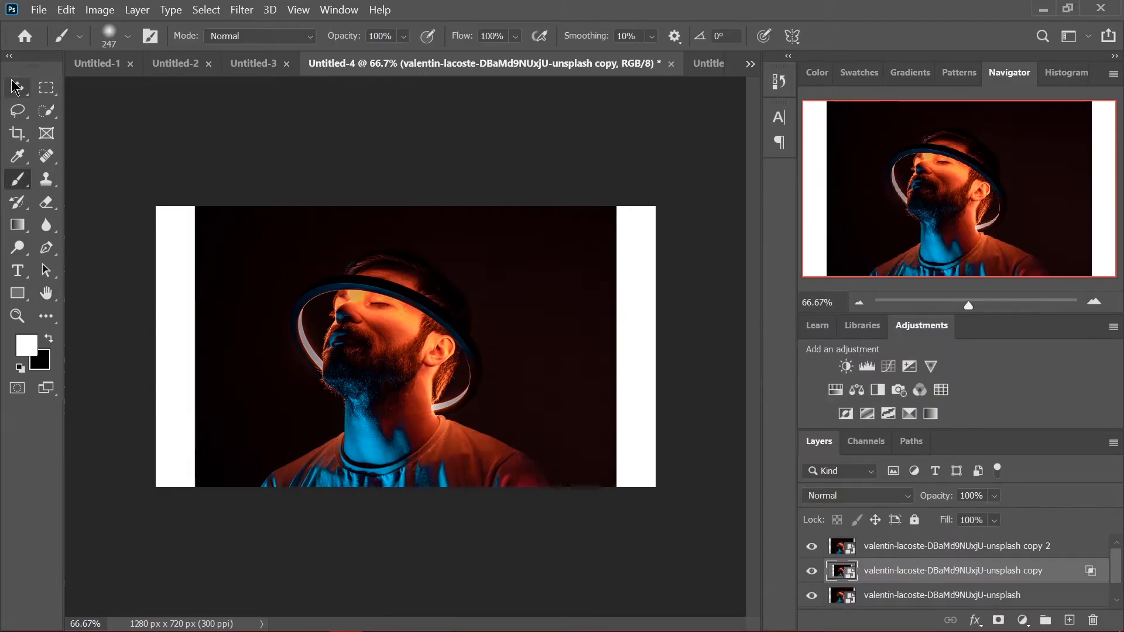
key(ctrl+j)
key(Return)
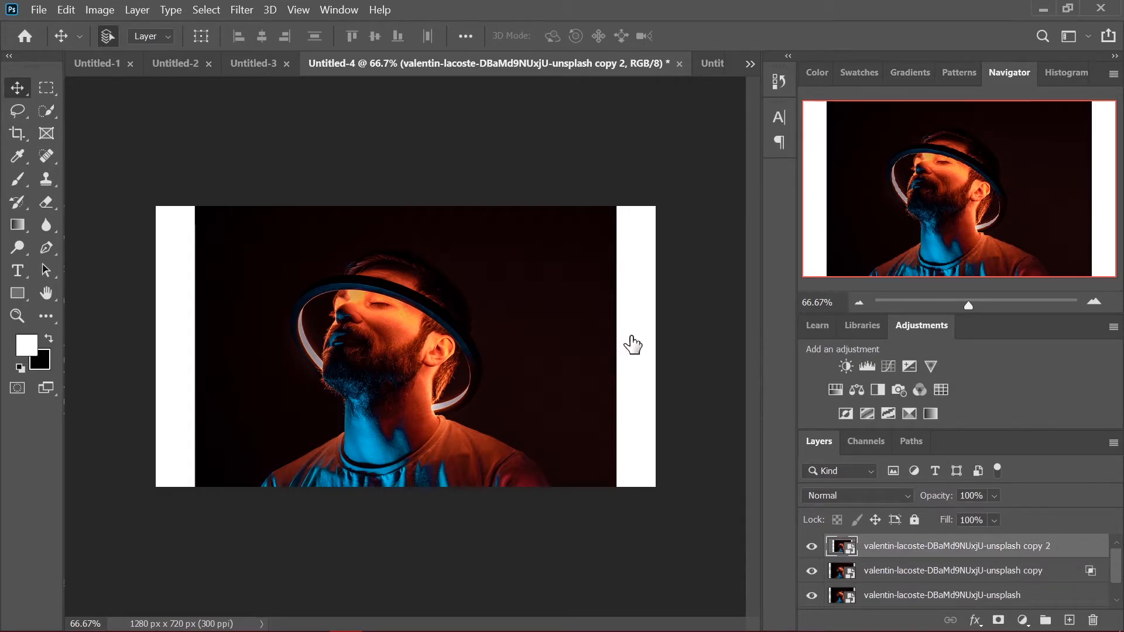
double_click(1071, 545)
click(717, 352)
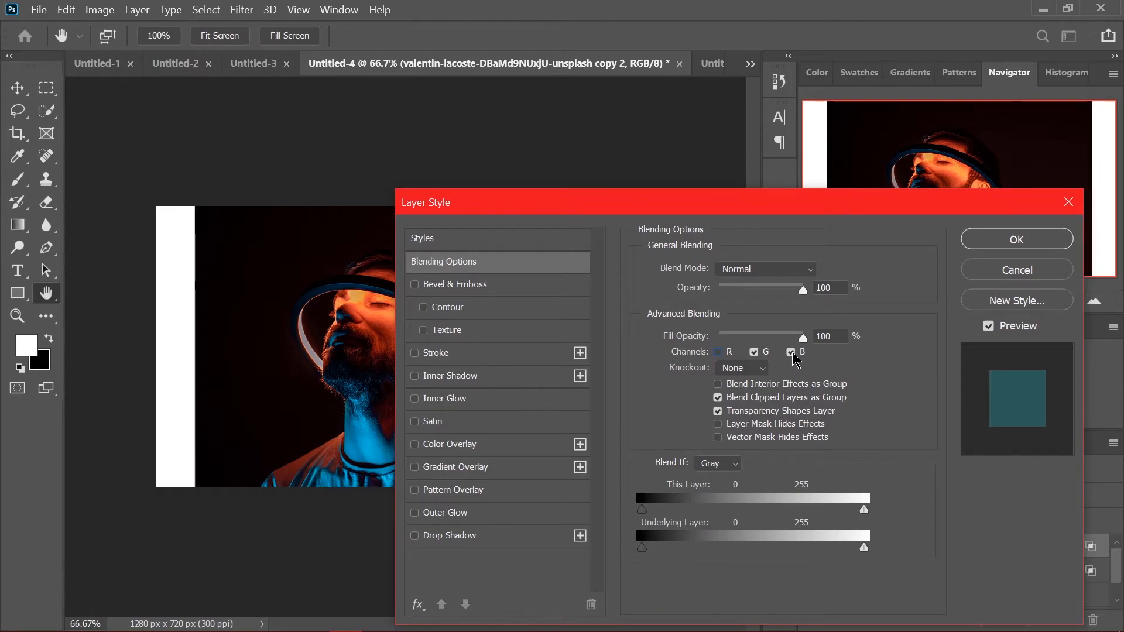
key(Return)
Nudge the red-channel portrait copy slightly to the left and the topmost copy to the right to offset the color channels
click(966, 572)
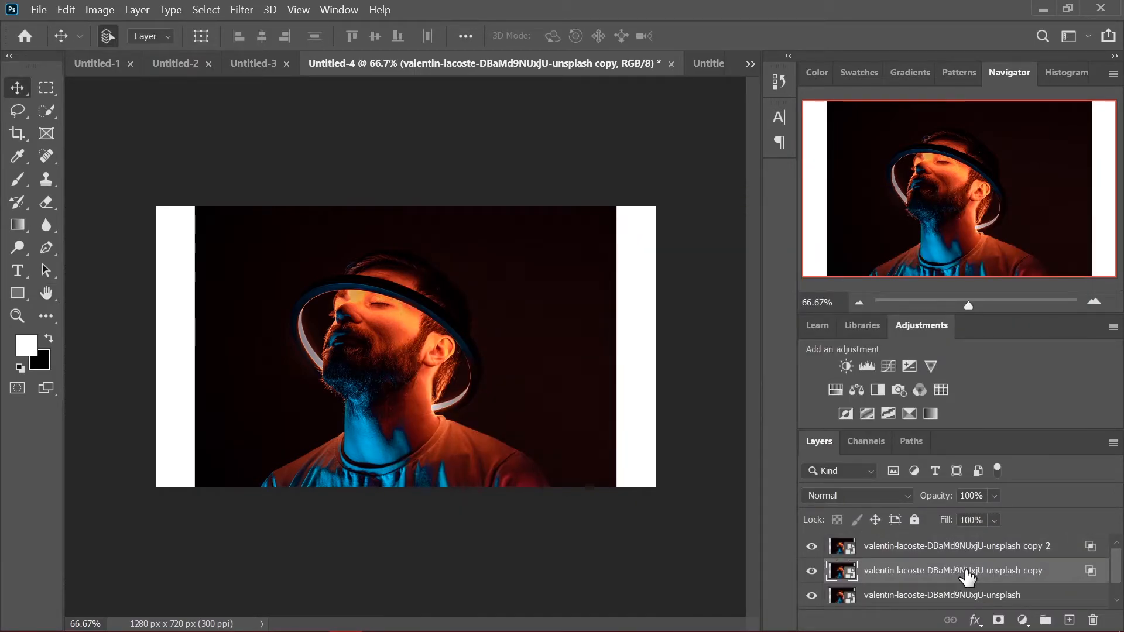
key(Left)
key(Left)
key(Left)
key(Left)
key(Left)
key(Left)
key(Left)
key(Left)
key(Left)
key(Left)
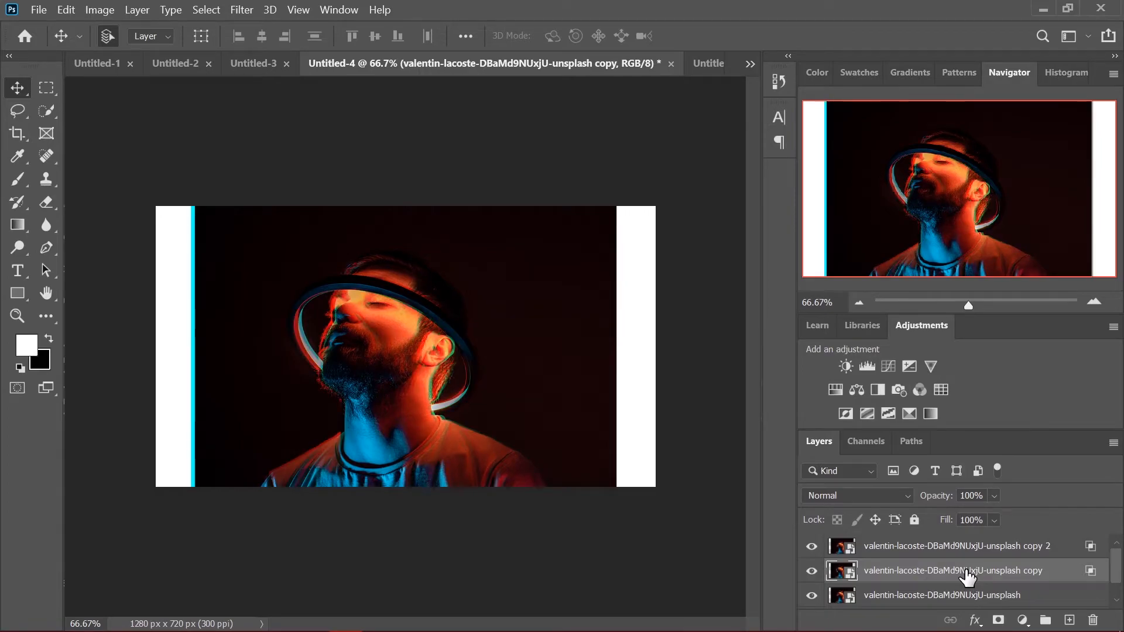
click(982, 549)
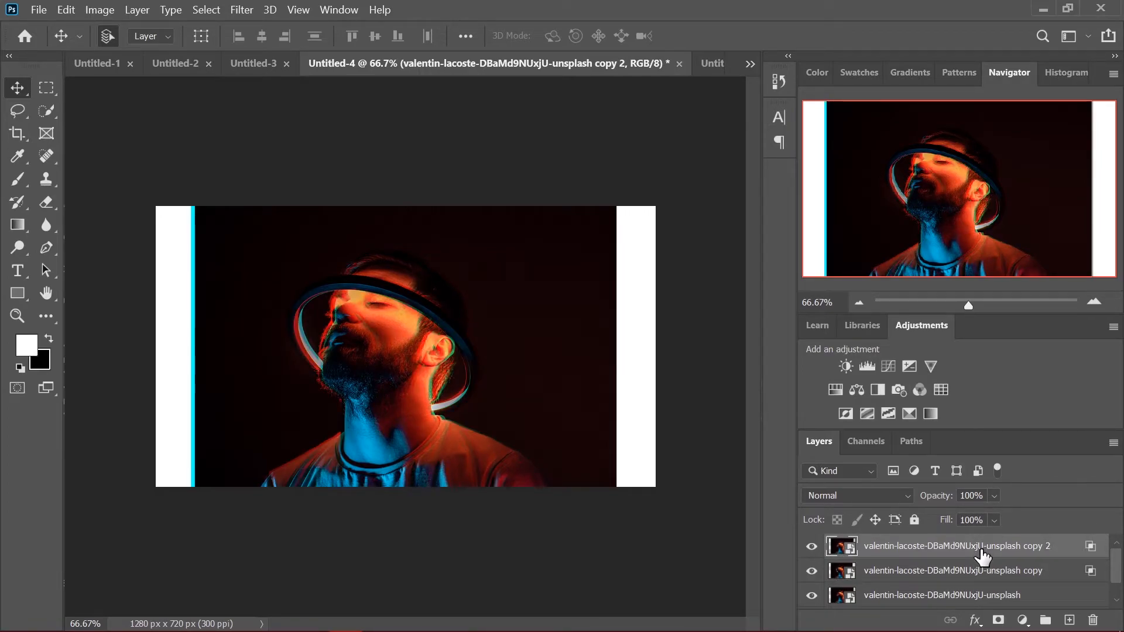
key(shift+Right)
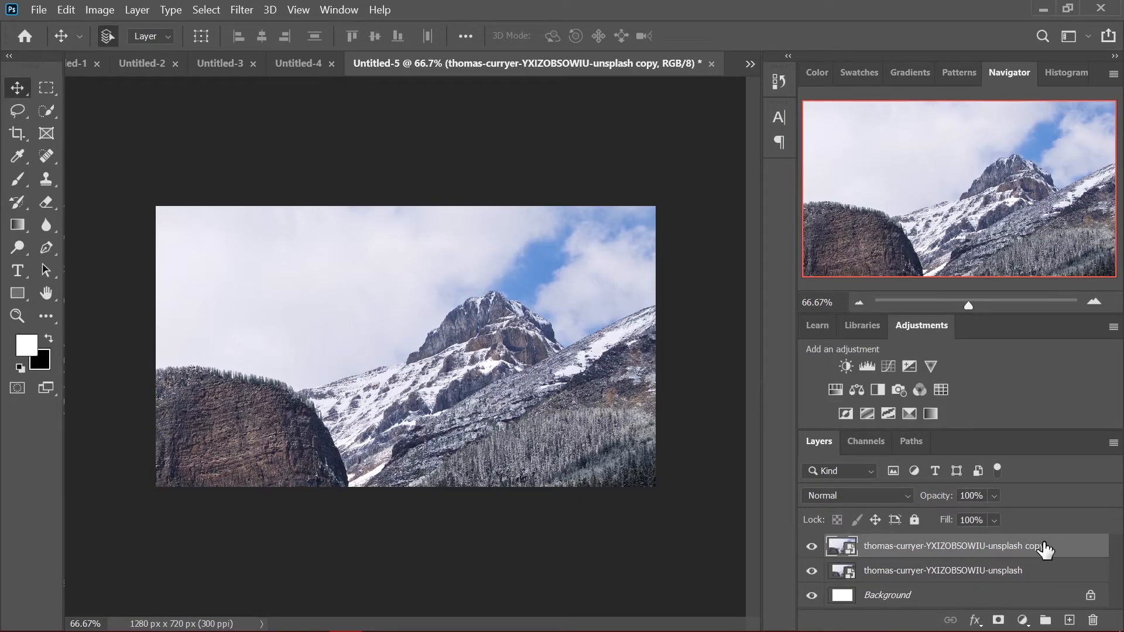
Apply a Gaussian Blur with a radius of 6.0 pixels to the copy of the mountain photo in Untitled-5
click(250, 10)
mouse_move(297, 196)
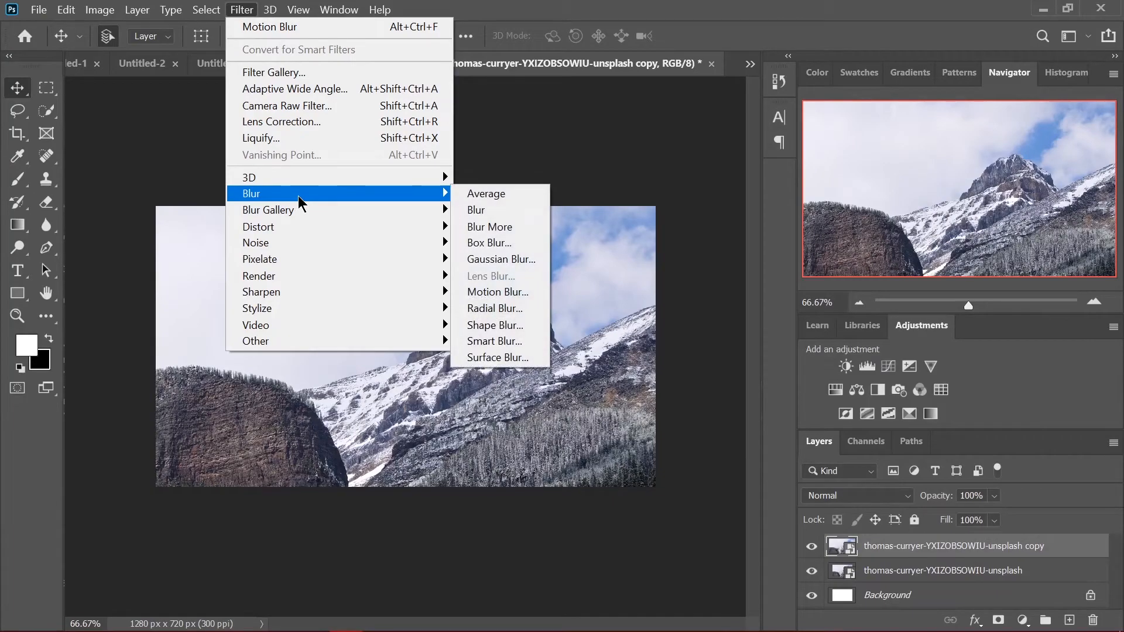
click(510, 260)
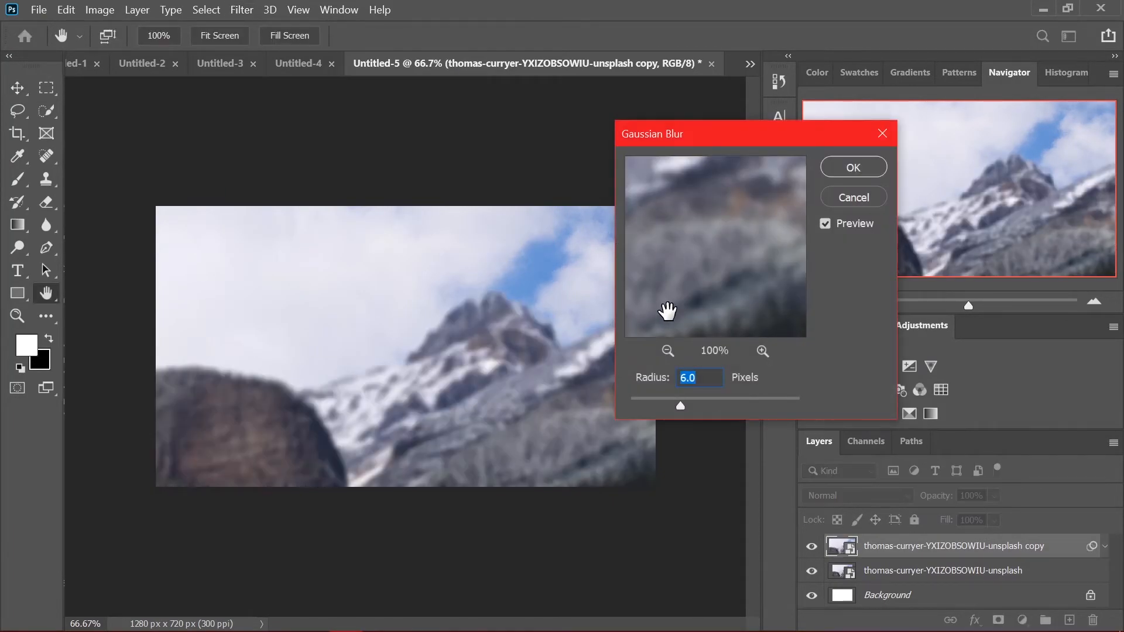
click(700, 403)
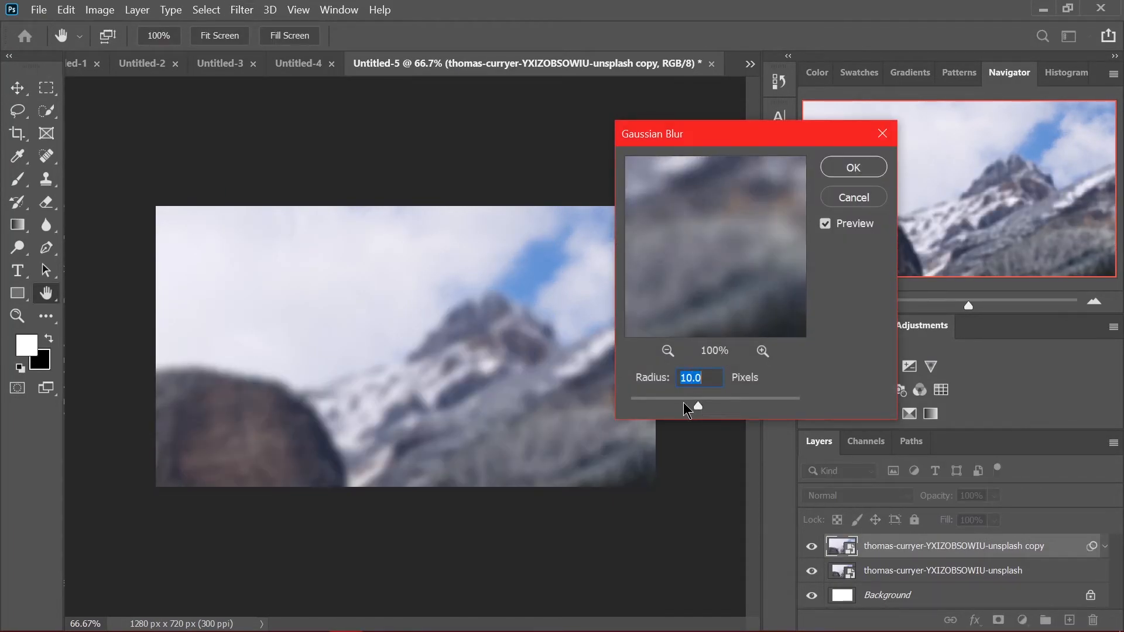
click(680, 403)
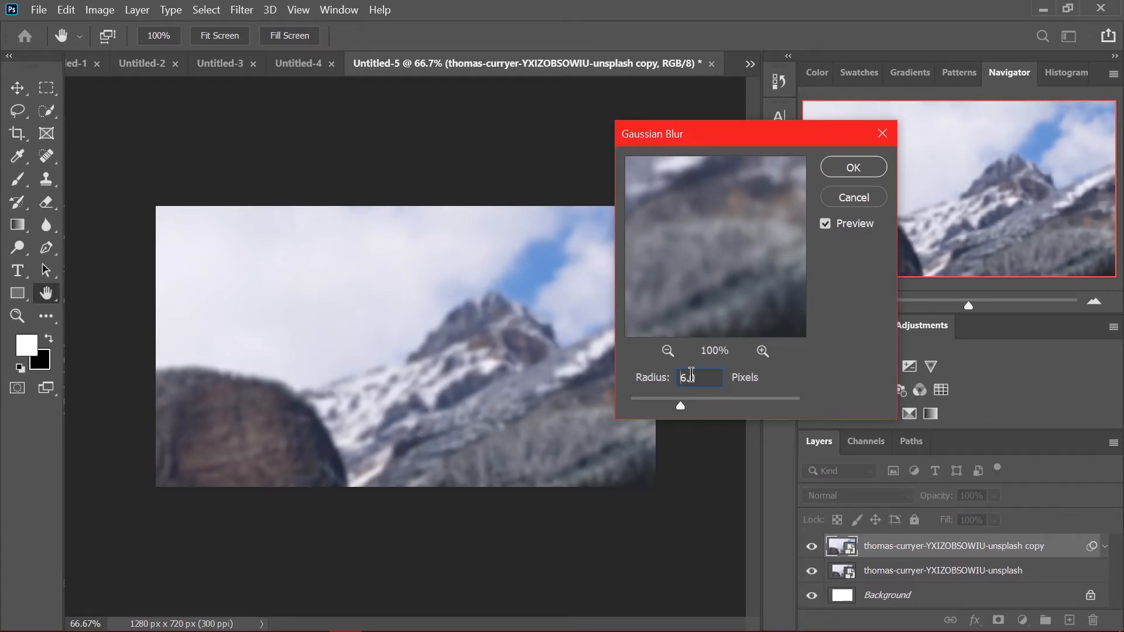
key(Return)
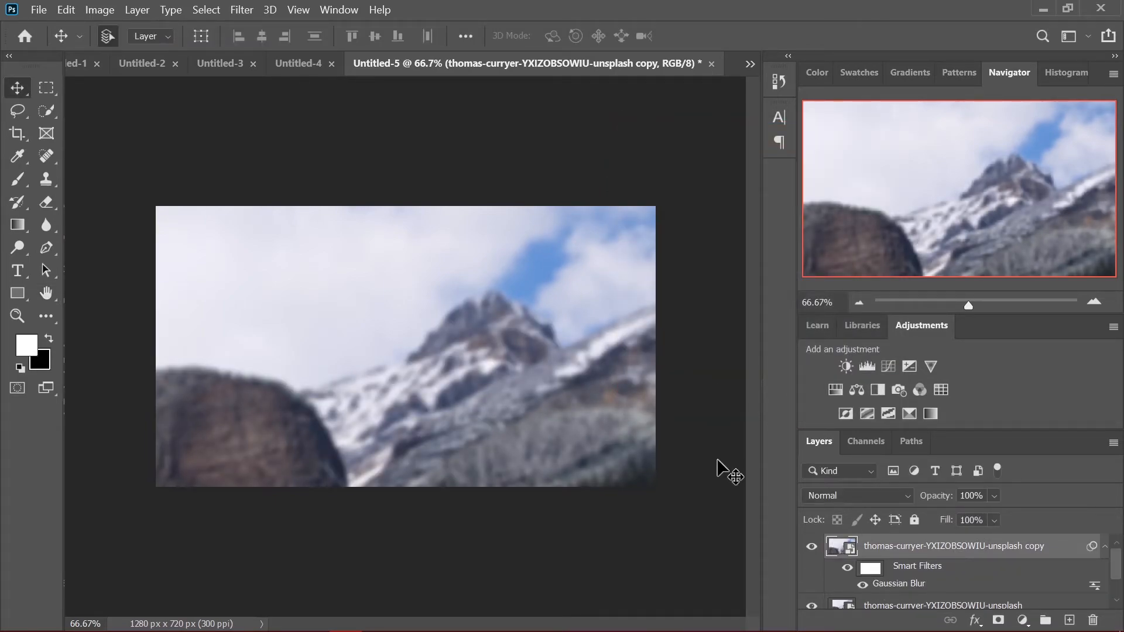
Rasterize the blurred mountain copy and erase it over the snowy peak and forested slope with a large soft Eraser
key(e)
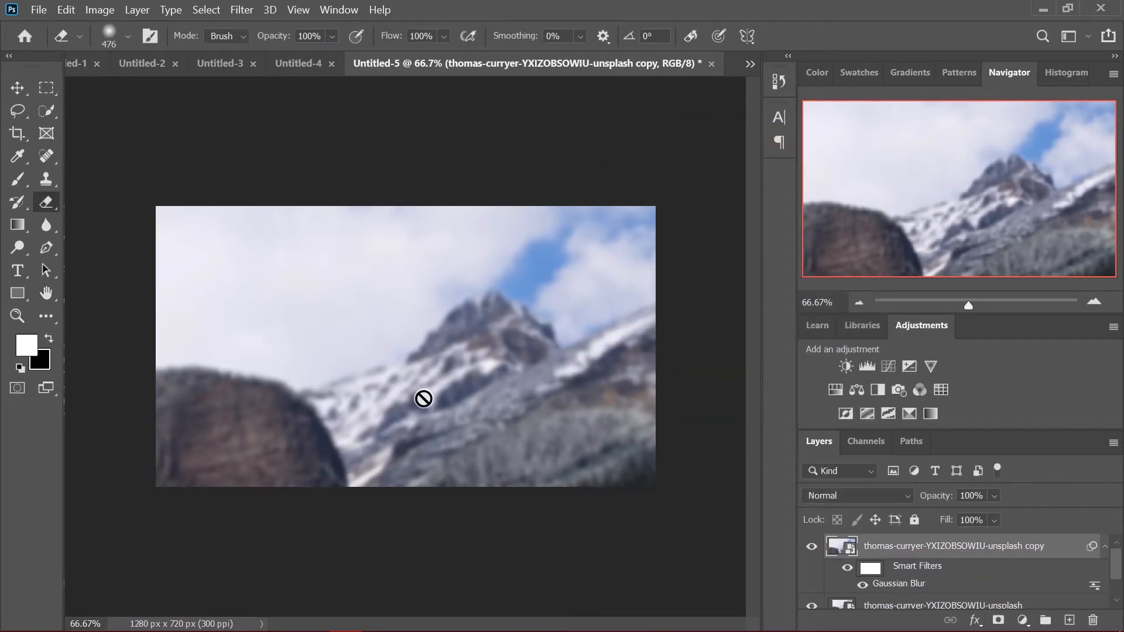
right_click(1008, 551)
click(823, 333)
mouse_move(378, 356)
mouse_down()
mouse_move(326, 333)
mouse_move(351, 389)
mouse_move(557, 489)
mouse_move(579, 445)
mouse_up()
mouse_move(503, 320)
mouse_down()
mouse_move(629, 289)
mouse_move(585, 246)
mouse_move(371, 248)
mouse_move(322, 265)
mouse_move(284, 311)
mouse_up()
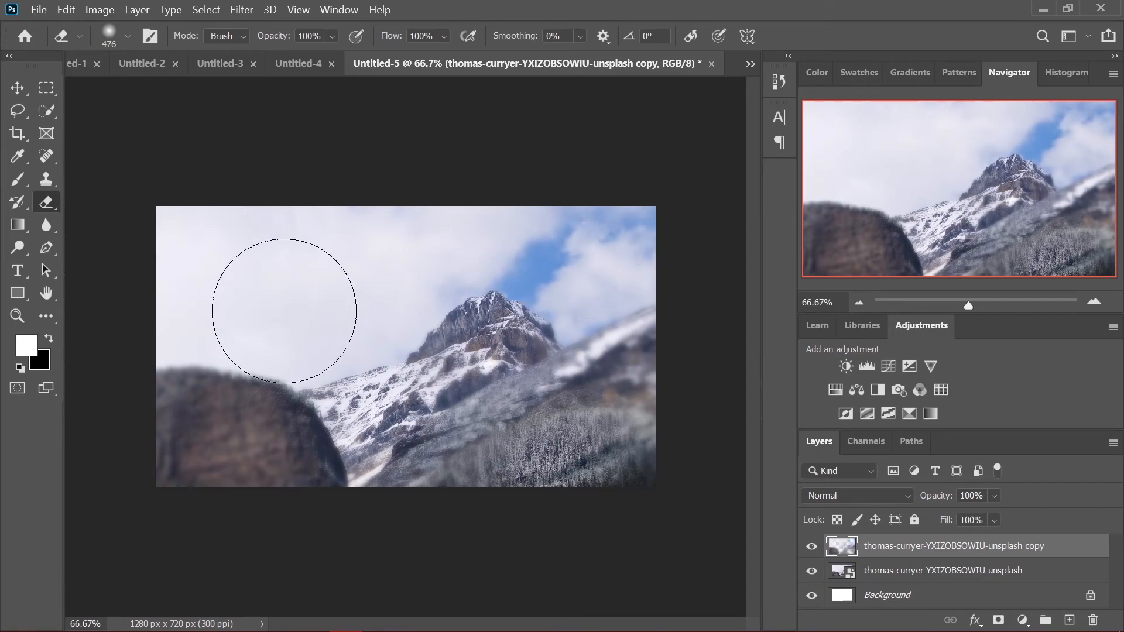
Apply Brightness/Contrast to the partly erased mountain copy with brightness 26 and contrast 62
key(v)
click(99, 10)
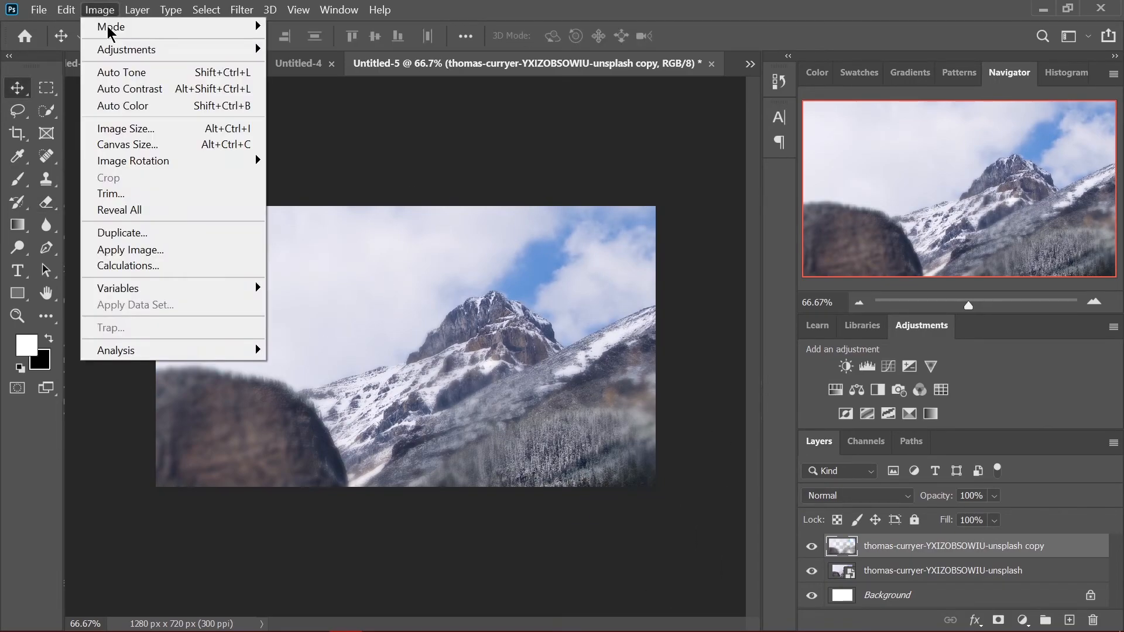
mouse_move(176, 50)
click(296, 50)
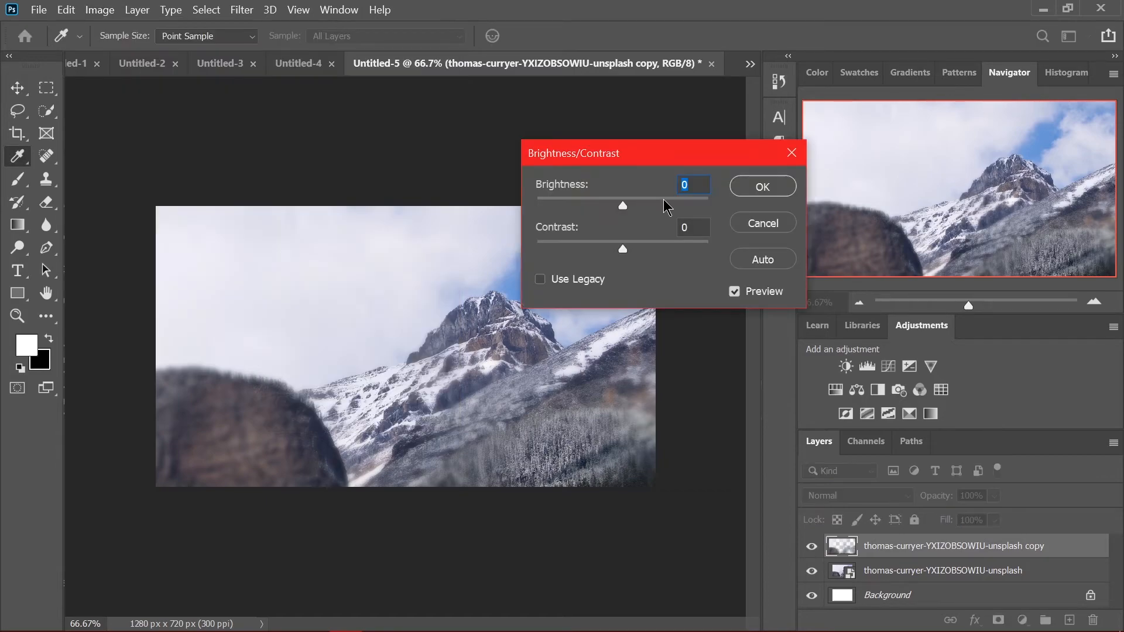
drag(664, 201, 698, 210)
drag(622, 249, 676, 249)
drag(613, 205, 610, 198)
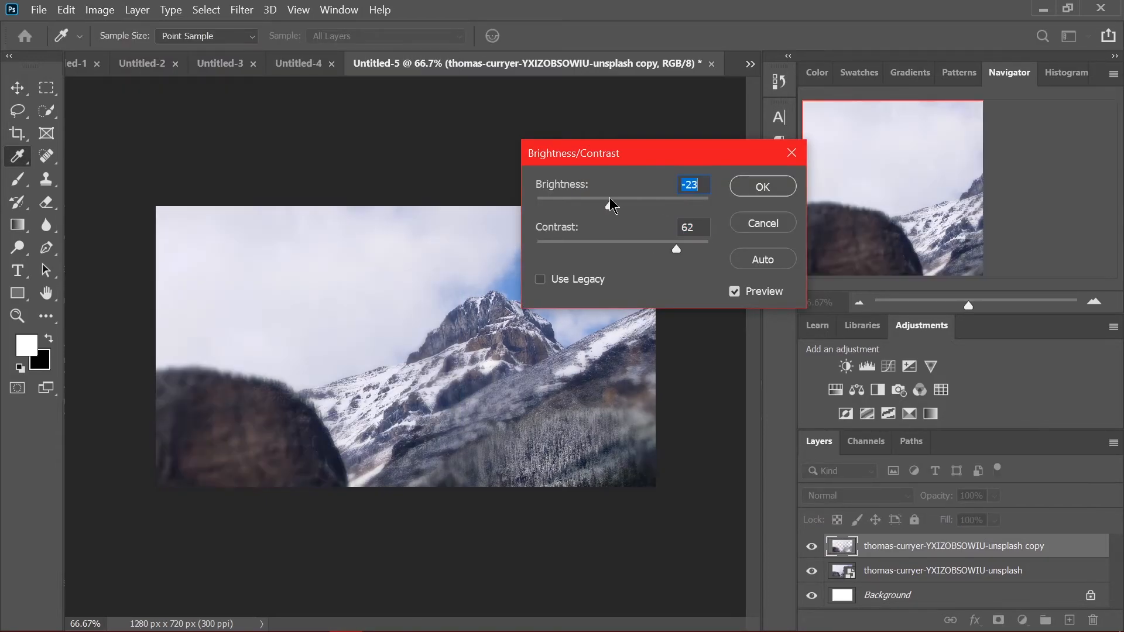
text(26)
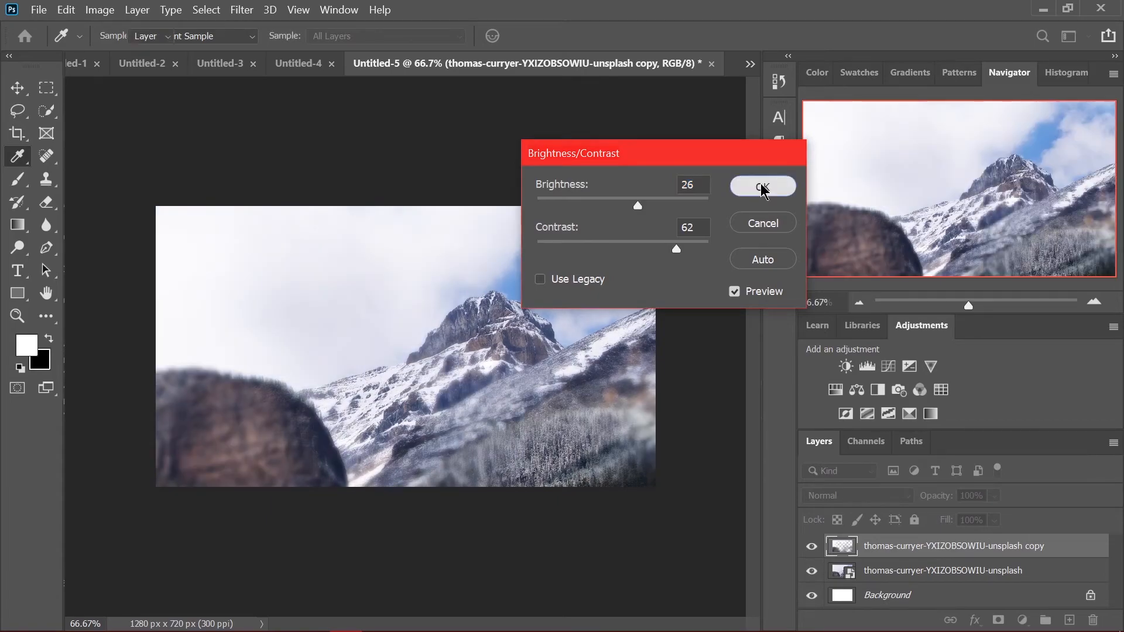
click(761, 186)
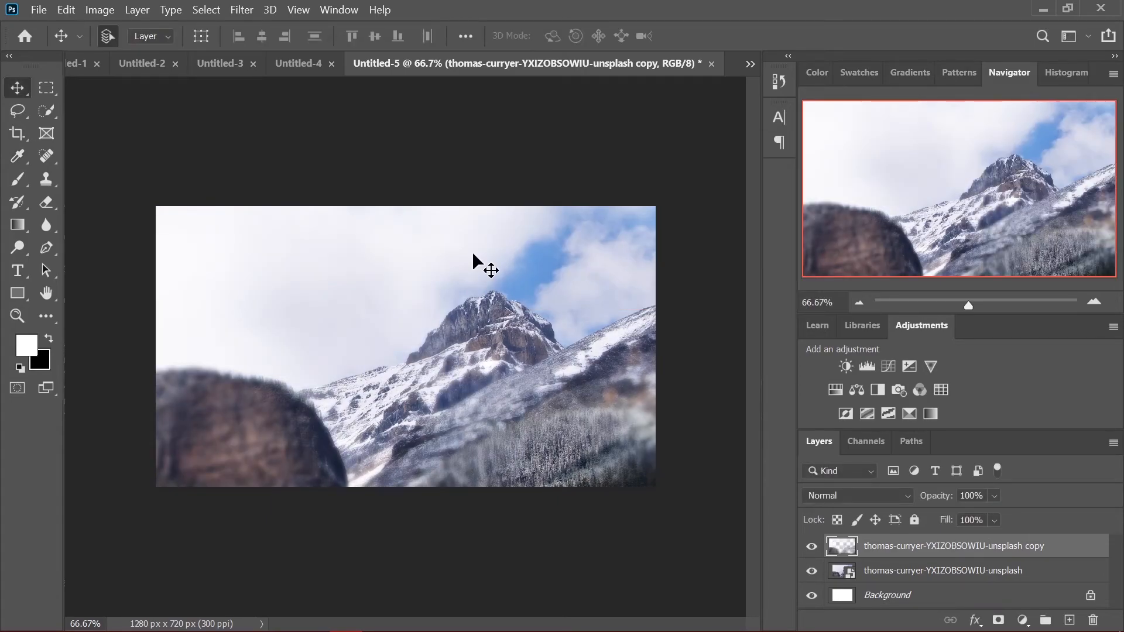